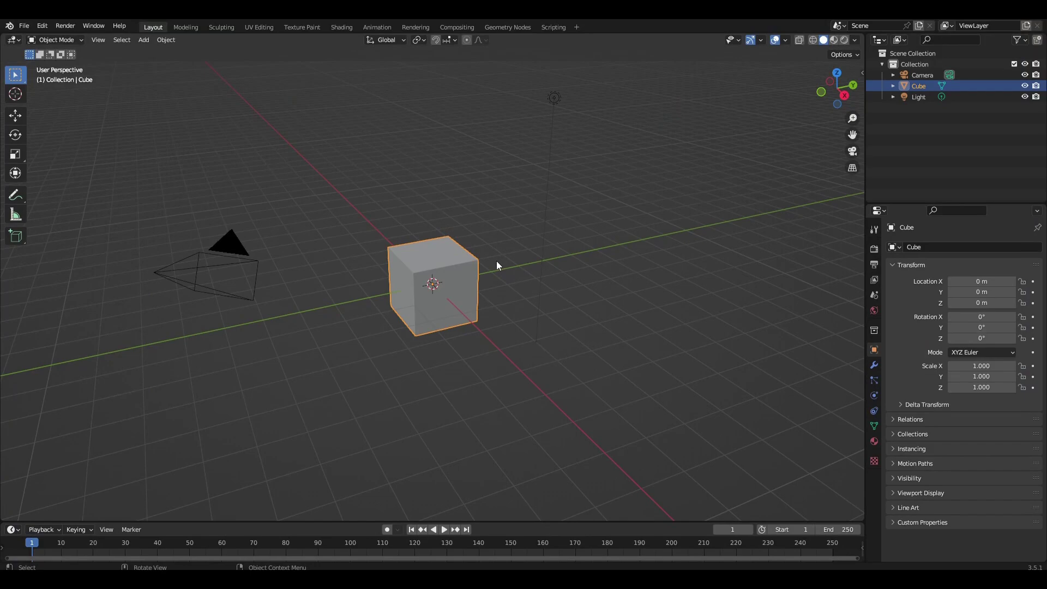
# Step: Delete the default cube, camera and light, then add a text object
pyautogui.press('a')
pyautogui.press('x')
pyautogui.hotkey('shift', 'a')
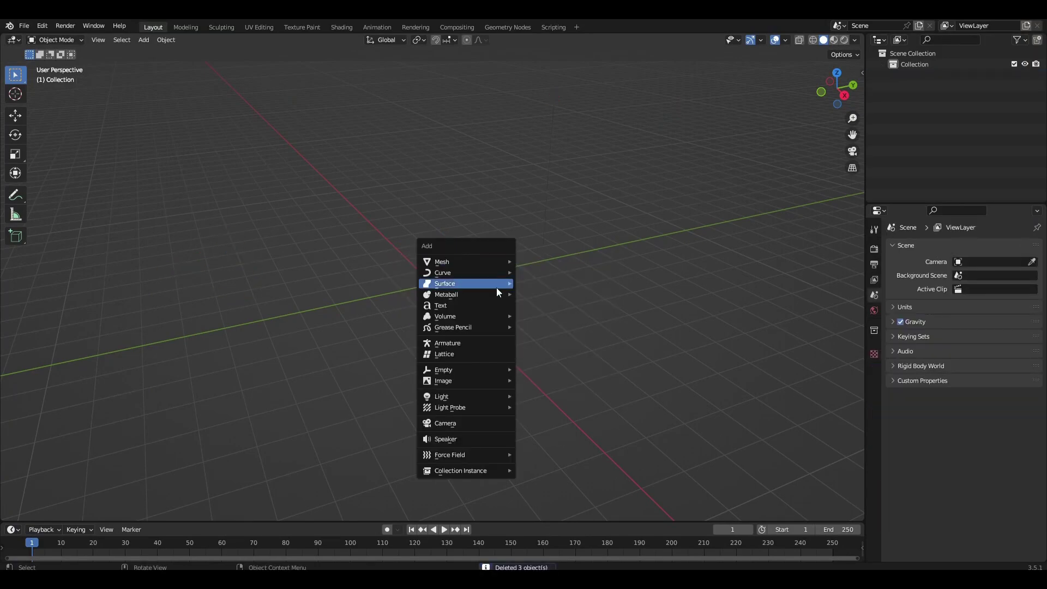
pyautogui.click(500, 305)
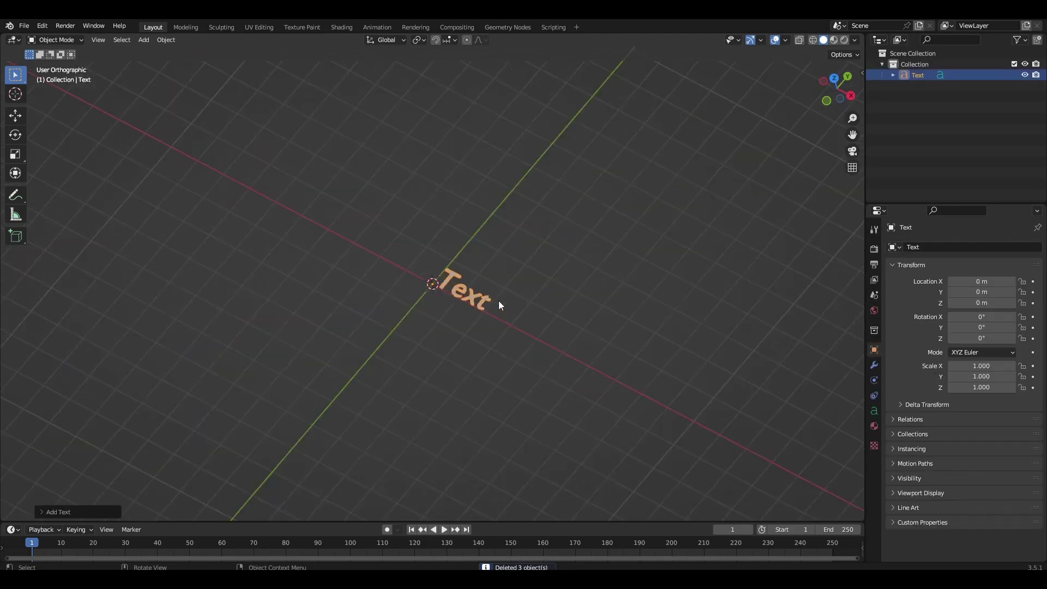
pyautogui.press('KP_7')
# Step: Change the text object's content to BENDING
pyautogui.press('Tab')
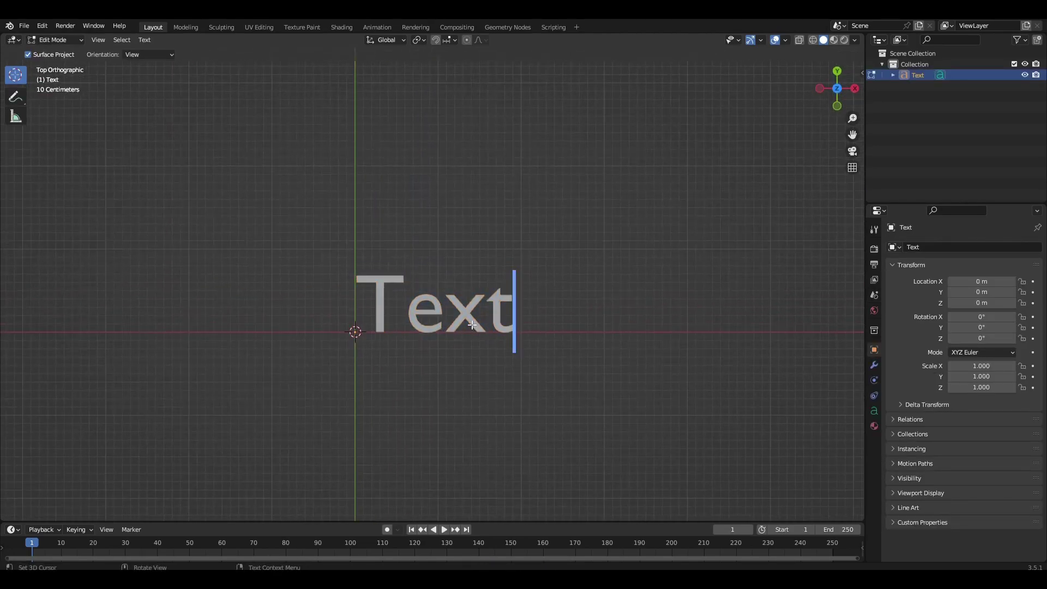
pyautogui.press('BackSpace')
pyautogui.press('BackSpace')
pyautogui.press('BackSpace')
pyautogui.press('BackSpace')
pyautogui.write('B')
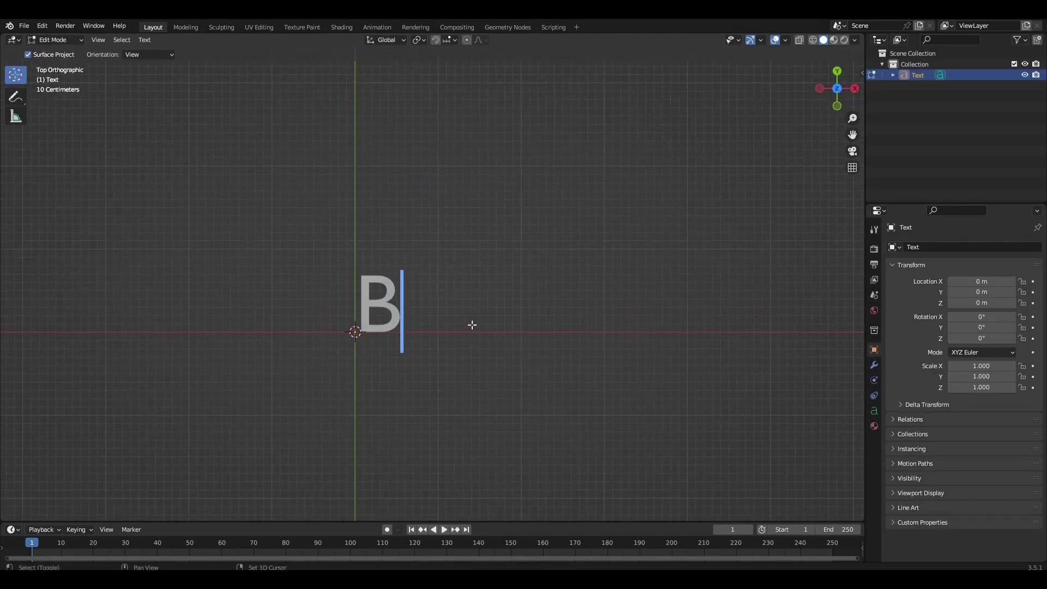
pyautogui.write('ENDINg')
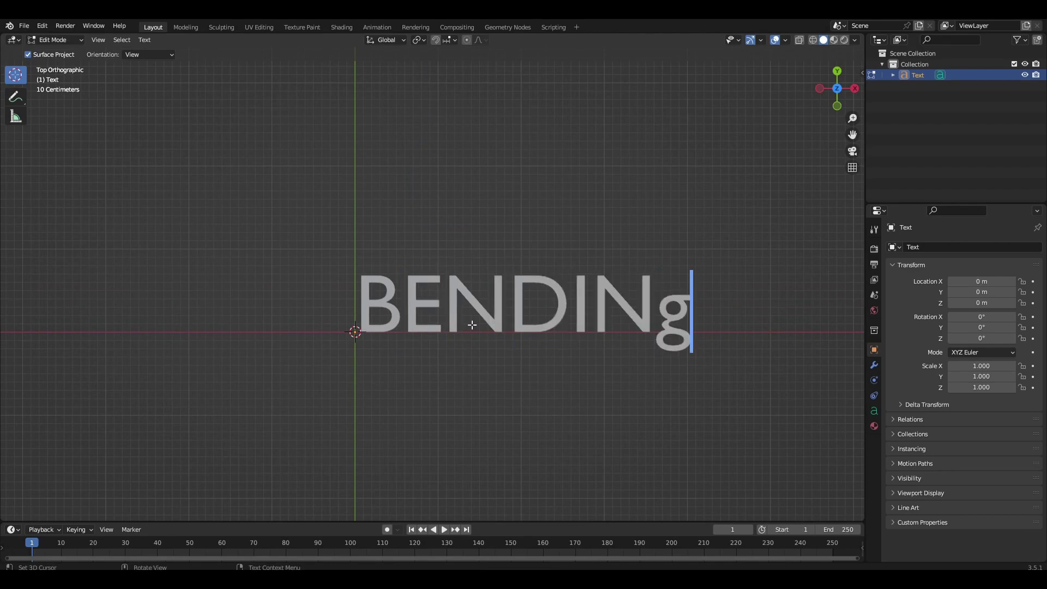
pyautogui.press('BackSpace')
pyautogui.write('G')
pyautogui.press('Tab')
pyautogui.keyDown('shift'); pyautogui.moveTo(472, 325); pyautogui.dragTo(522, 298, button='middle'); pyautogui.keyUp('shift')
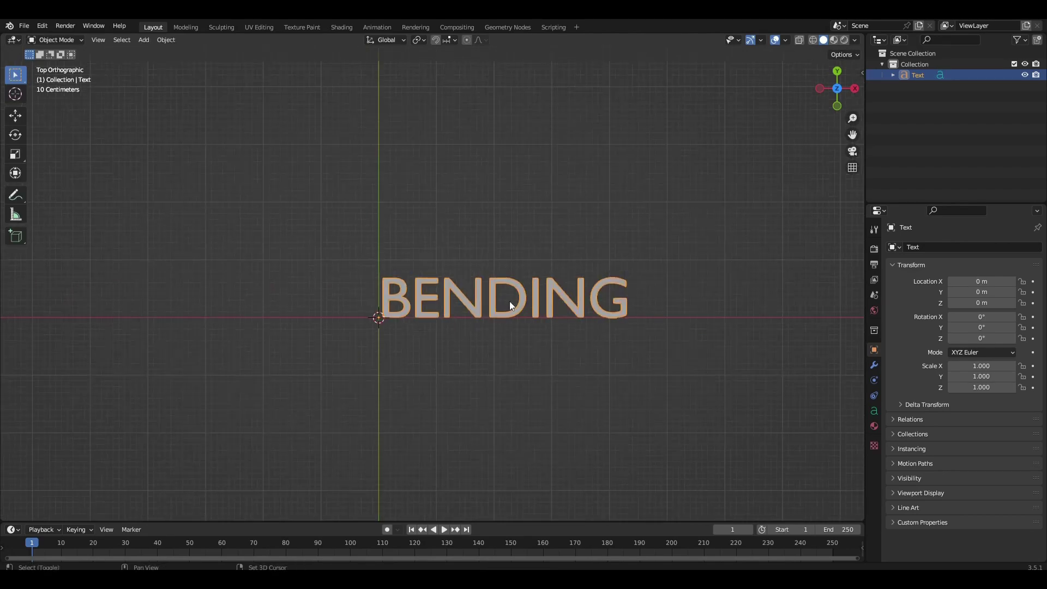
pyautogui.scroll(1, 522, 298)
pyautogui.click(874, 412)
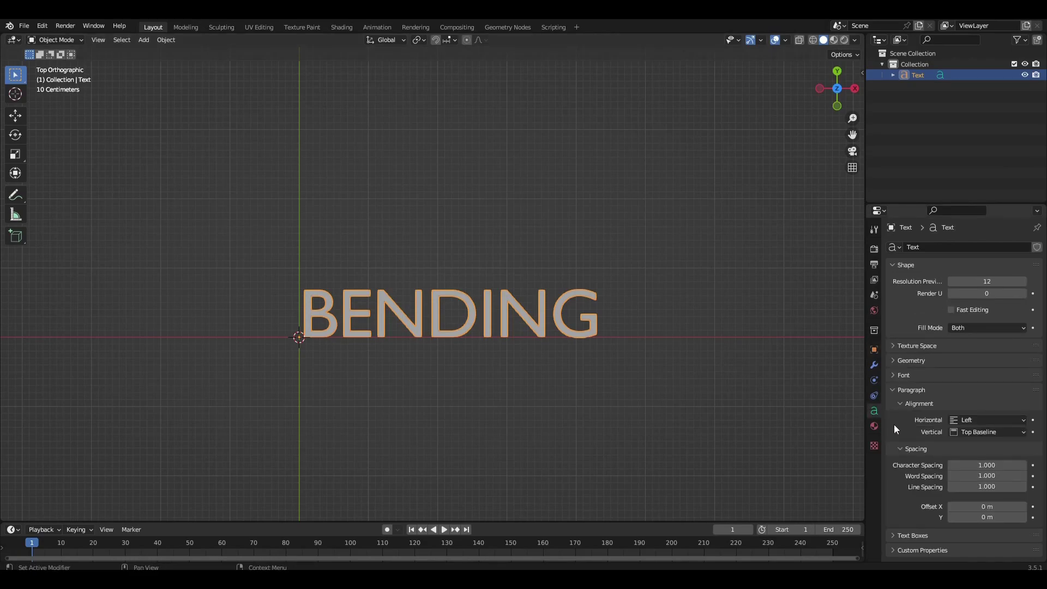
# Step: Load the bold Montserrat font and set horizontal alignment to Center
pyautogui.click(901, 374)
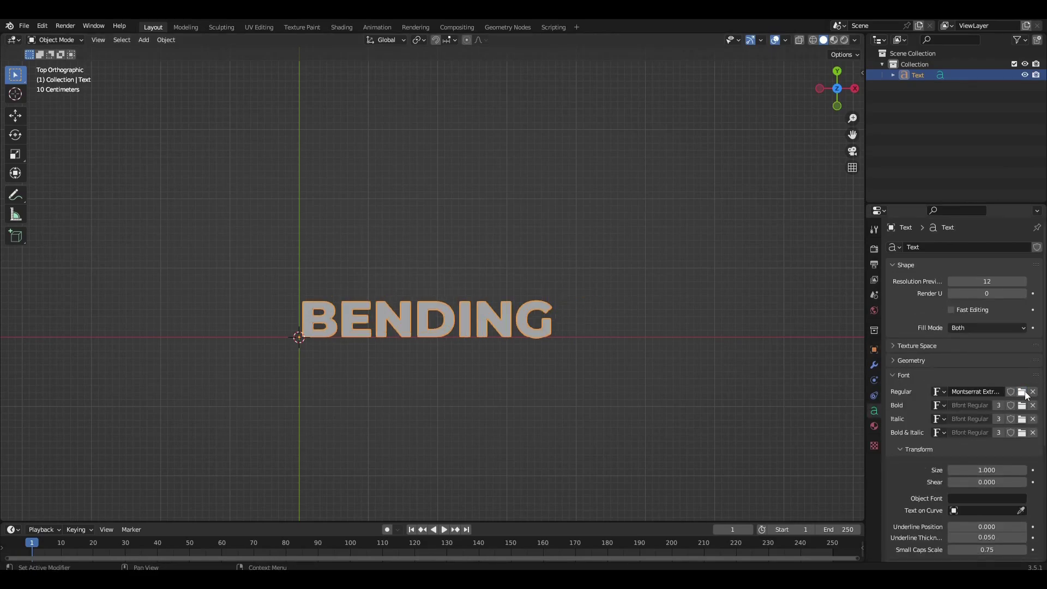
pyautogui.scroll(-4, 986, 371)
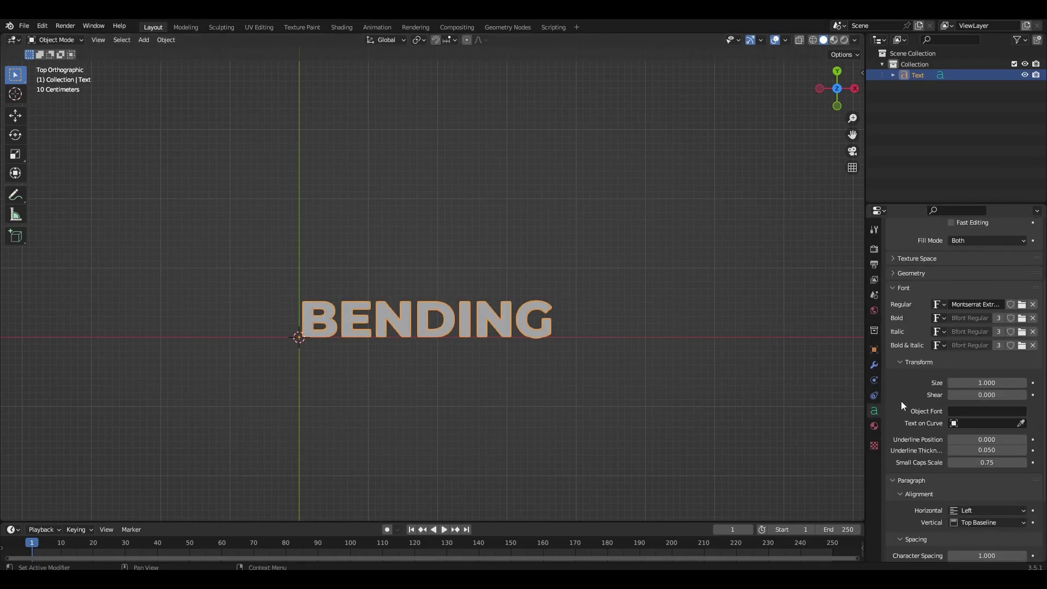
pyautogui.scroll(-2, 902, 401)
pyautogui.click(986, 467)
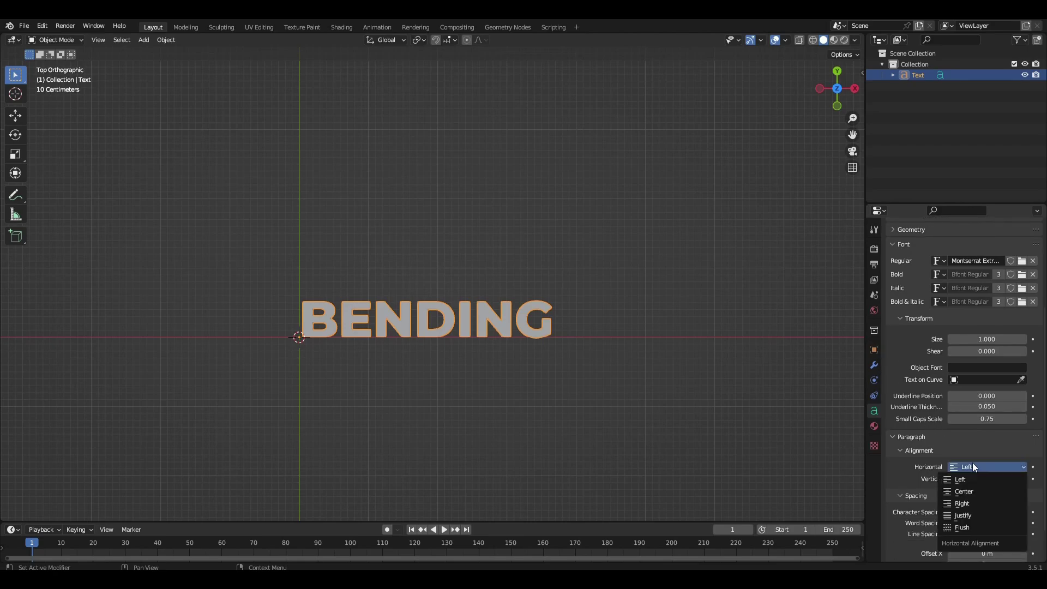
pyautogui.click(964, 491)
pyautogui.moveTo(436, 360)
pyautogui.keyDown('shift'); pyautogui.mouseDown(button='middle')
pyautogui.moveTo(567, 406)
pyautogui.moveTo(572, 318)
pyautogui.mouseUp(button='middle'); pyautogui.keyUp('shift')
pyautogui.scroll(4, 921, 376)
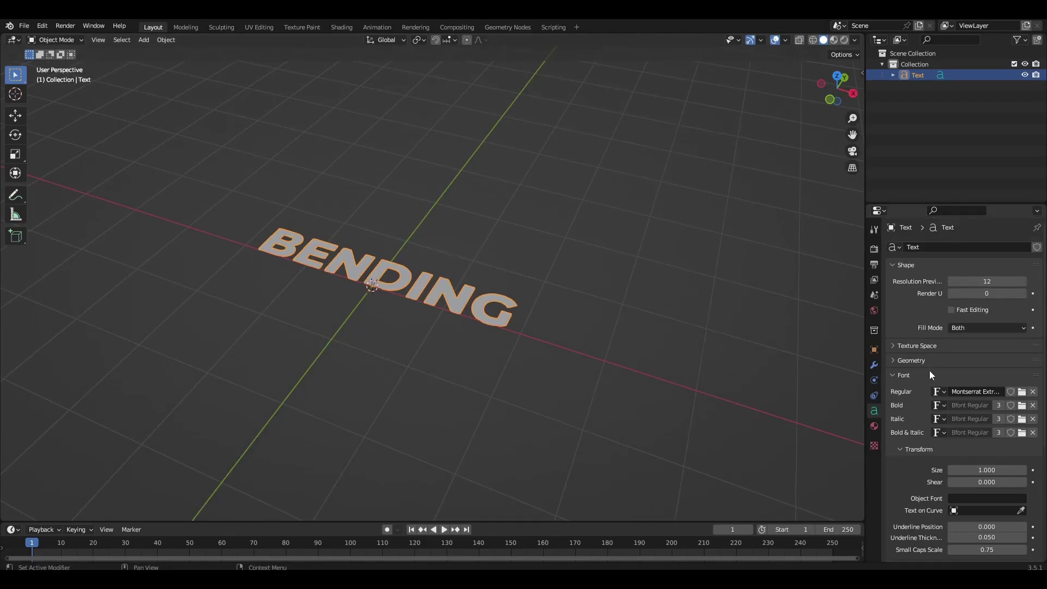
# Step: Set the text's Geometry Extrude to 0.2 m and Bevel Depth to 0.01 m
pyautogui.click(904, 360)
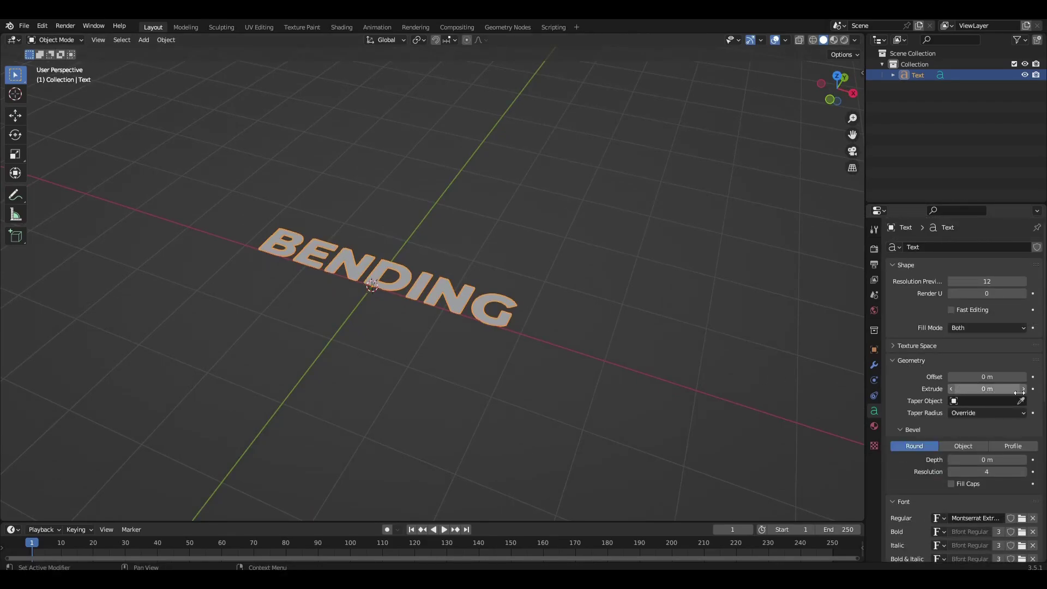
pyautogui.moveTo(986, 388); pyautogui.dragTo(1022, 389)
pyautogui.moveTo(491, 310); pyautogui.dragTo(623, 303, button='middle')
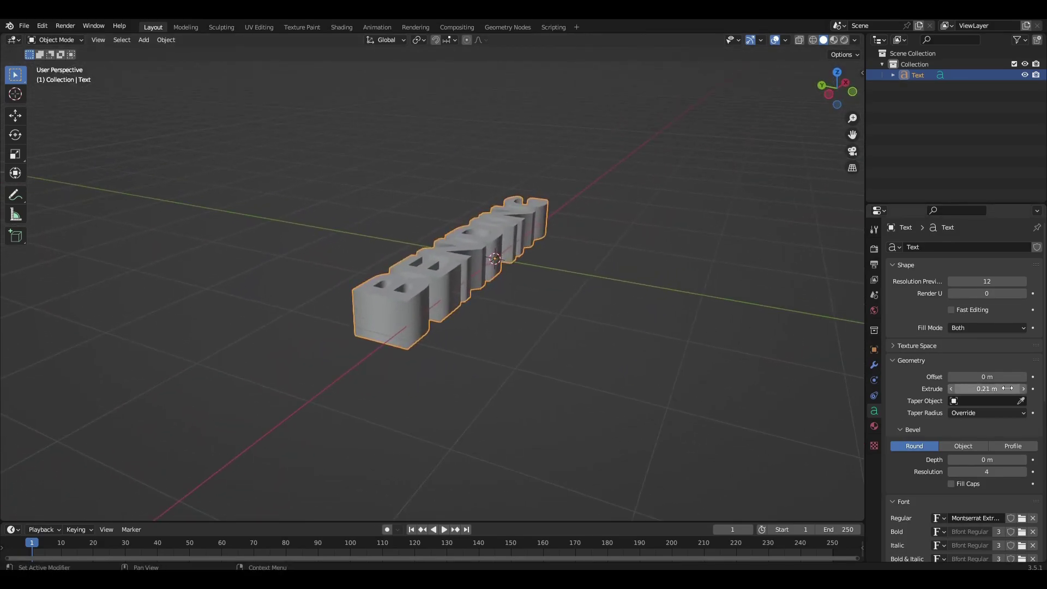
pyautogui.moveTo(1010, 389); pyautogui.dragTo(1005, 389)
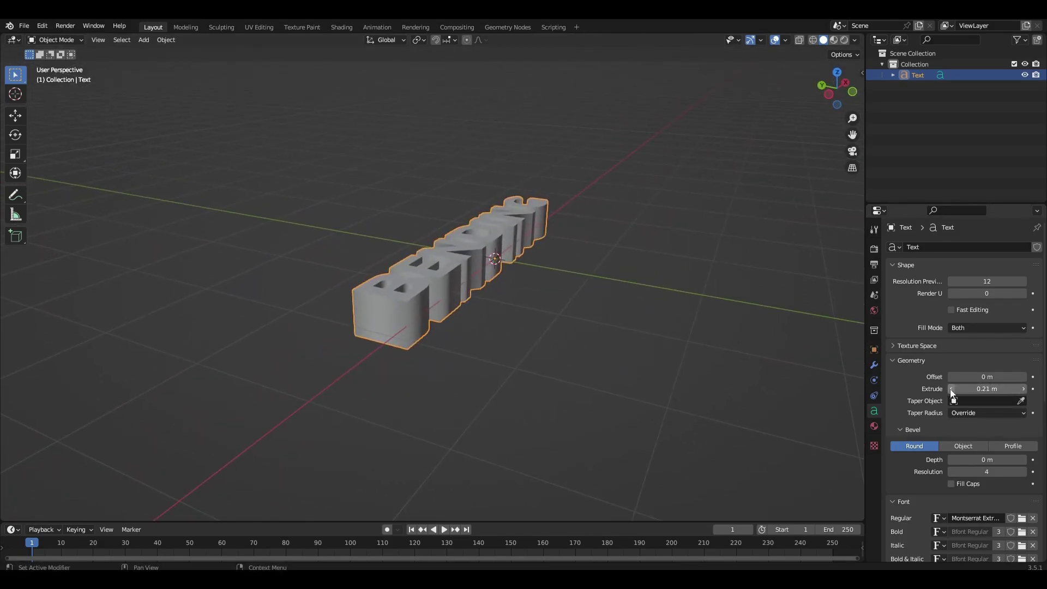
pyautogui.click(1025, 460)
pyautogui.moveTo(662, 362); pyautogui.dragTo(565, 360, button='middle')
# Step: Convert the BENDING text object to a mesh
pyautogui.click(167, 40)
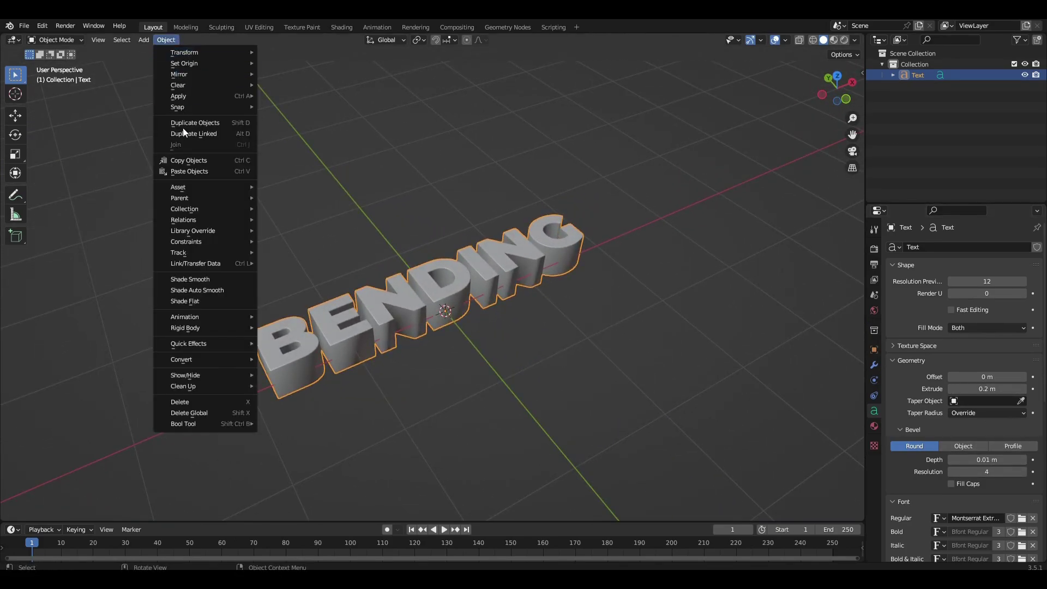
pyautogui.moveTo(203, 359)
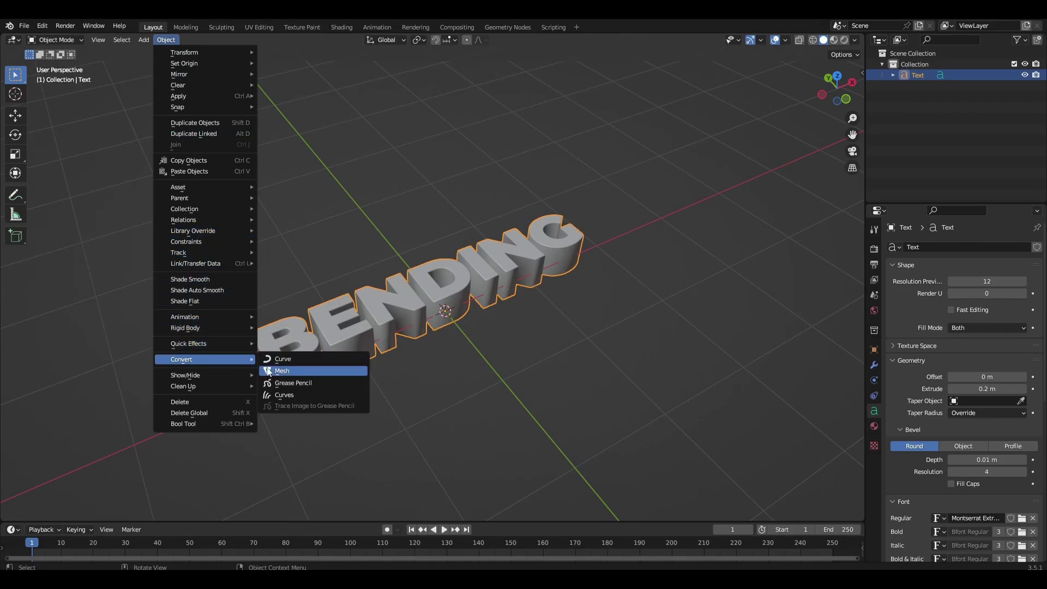
pyautogui.click(280, 376)
pyautogui.press('KP_7')
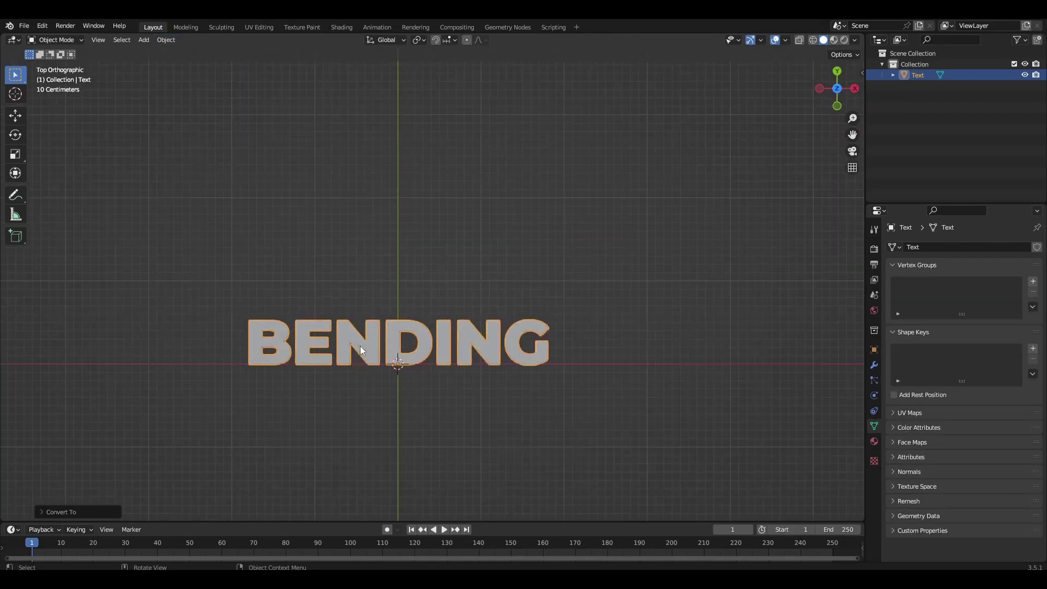
# Step: Scale the whole mesh about 2.4 times along Y in Edit Mode
pyautogui.press('Tab')
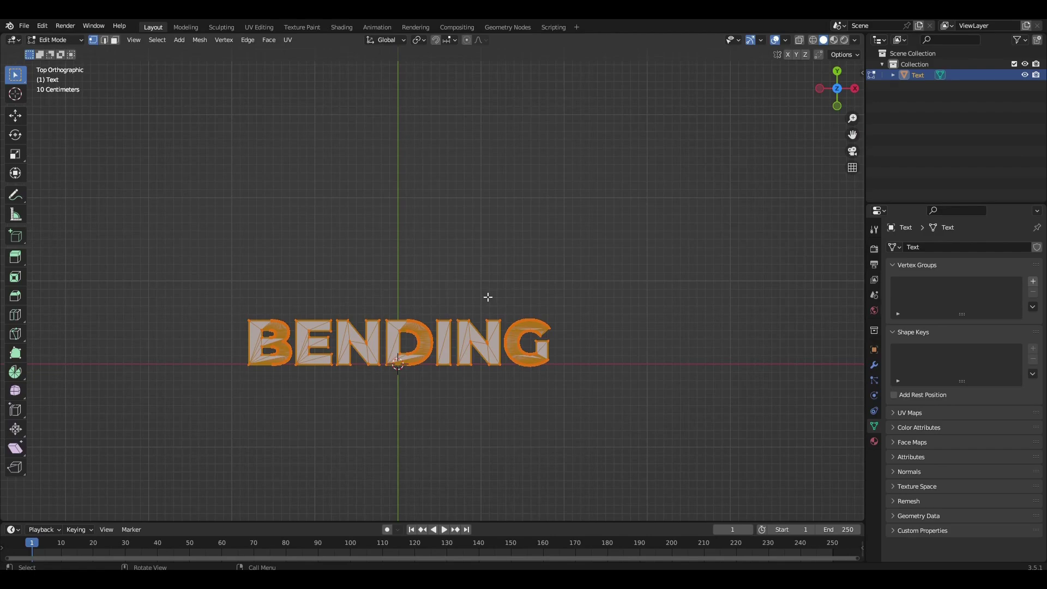
pyautogui.press('s')
pyautogui.press('y')
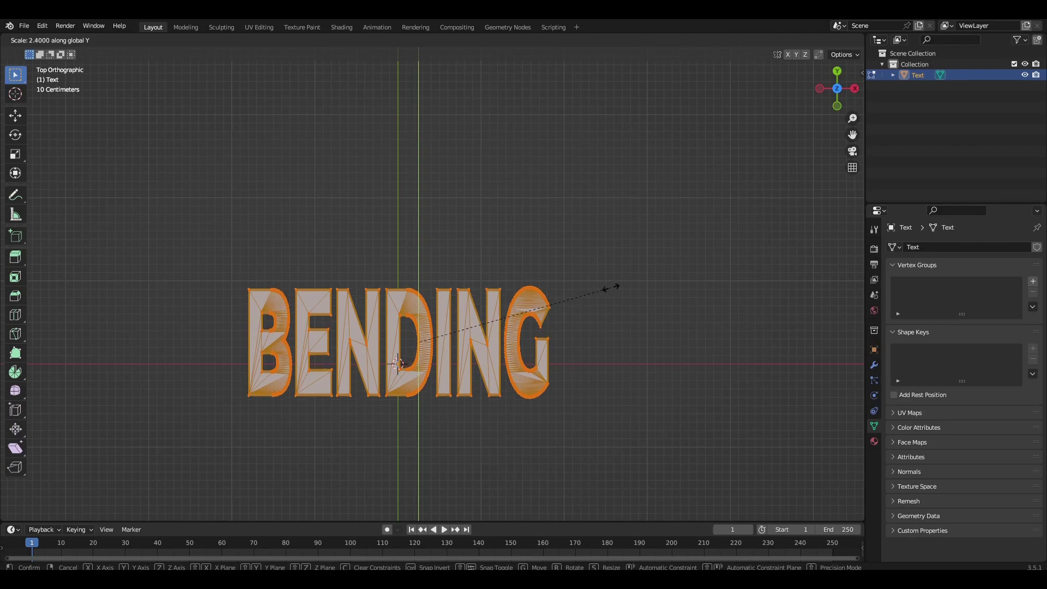
pyautogui.click(610, 289)
pyautogui.moveTo(565, 311)
pyautogui.mouseDown(button='middle')
pyautogui.moveTo(605, 261)
pyautogui.moveTo(550, 286)
pyautogui.moveTo(565, 255)
pyautogui.moveTo(798, 330)
pyautogui.mouseUp(button='middle')
pyautogui.press('Tab')
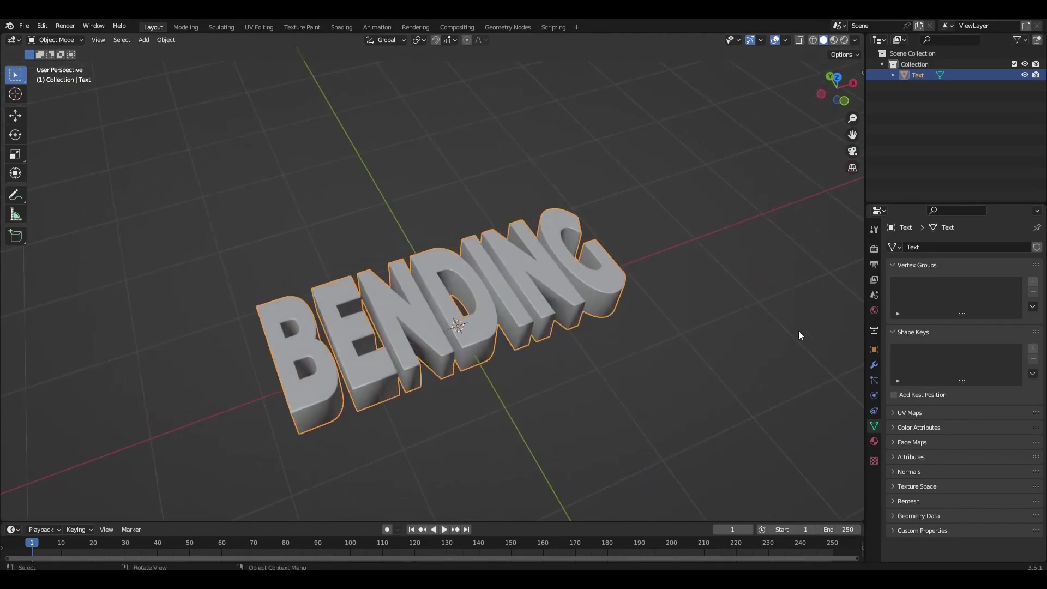
# Step: Add a Remesh modifier to the BENDING mesh
pyautogui.click(875, 366)
pyautogui.click(917, 247)
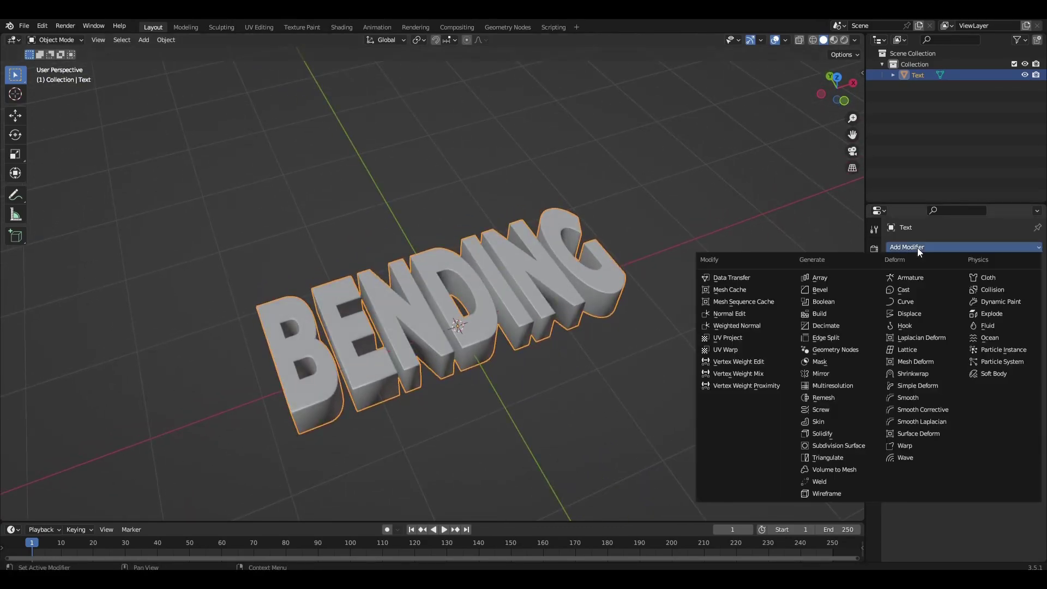
pyautogui.click(832, 401)
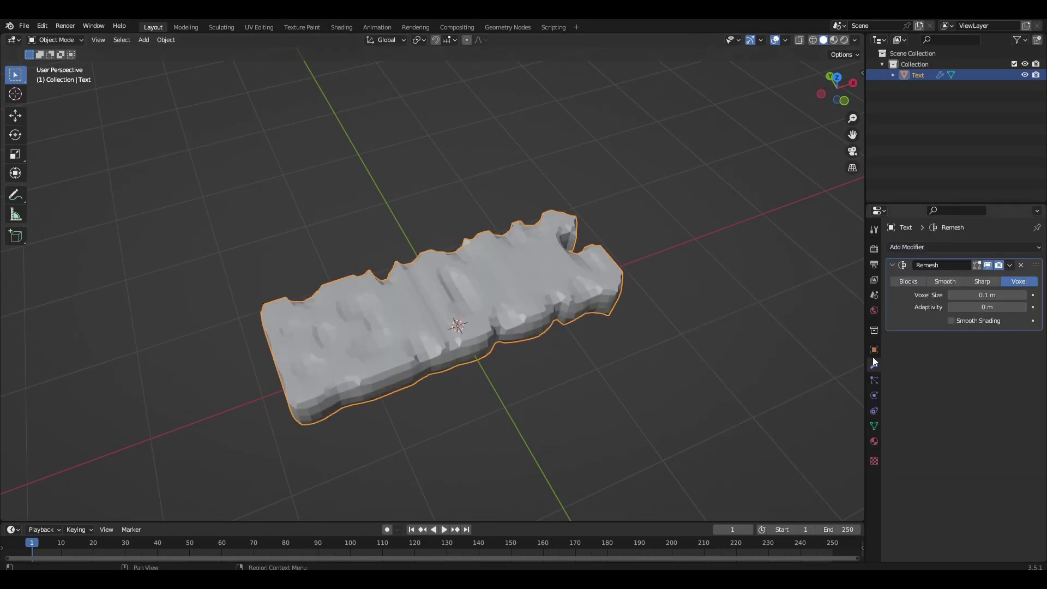
# Step: Set Remesh to Smooth mode, octree depth 8, smooth shading, and apply it
pyautogui.click(947, 282)
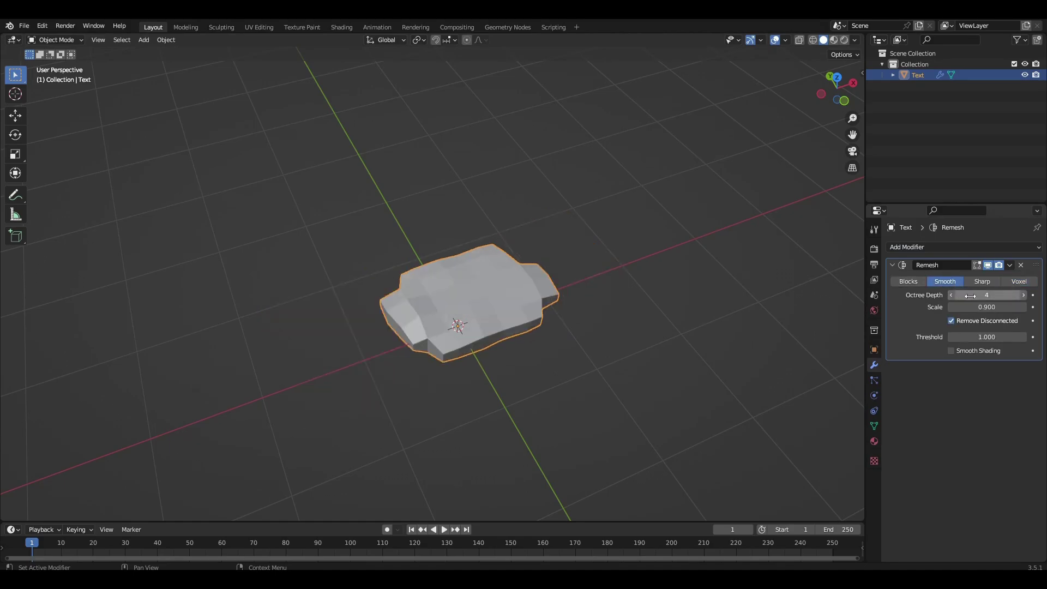
pyautogui.click(952, 321)
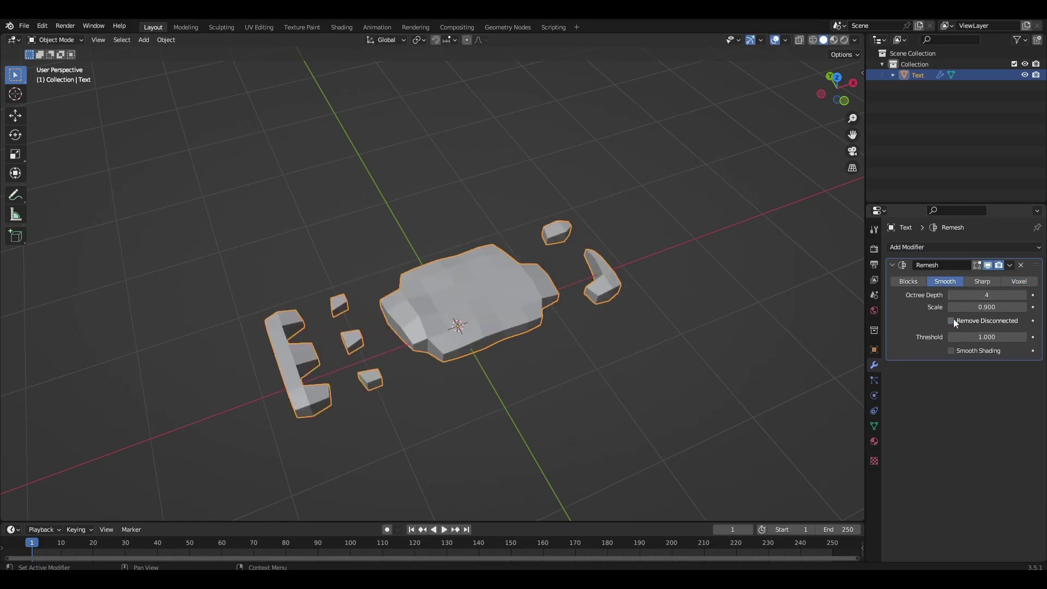
pyautogui.click(951, 352)
pyautogui.click(1023, 294)
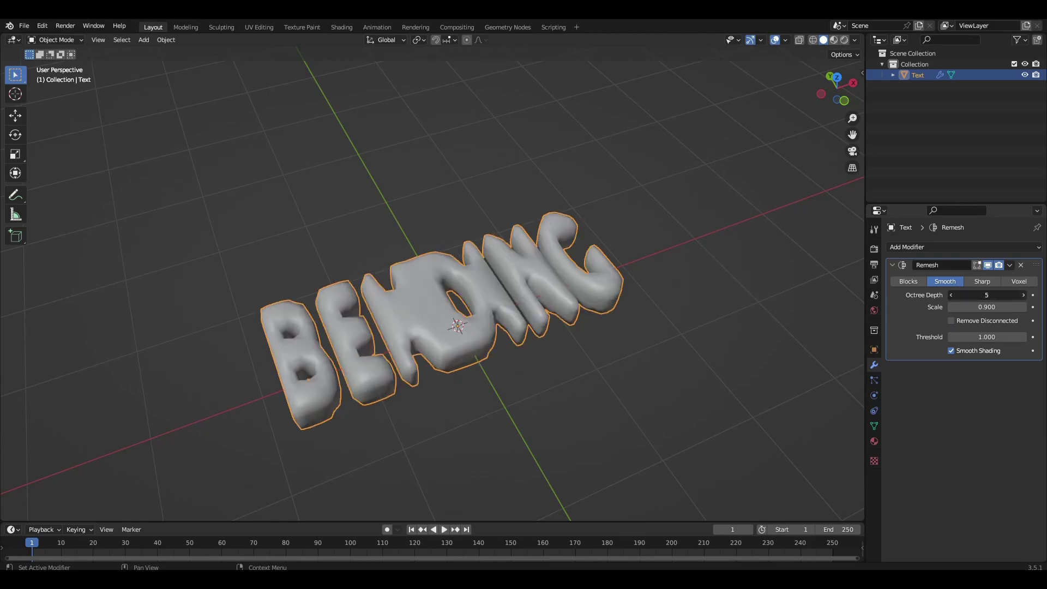
pyautogui.click(1023, 295)
pyautogui.click(1023, 295)
pyautogui.scroll(2, 538, 370)
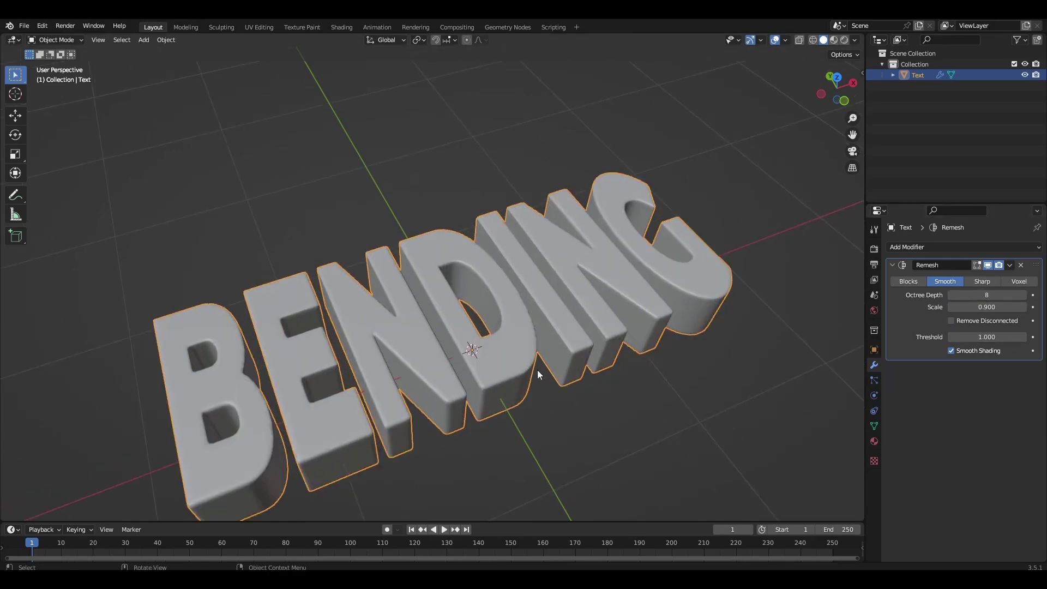
pyautogui.moveTo(538, 370); pyautogui.dragTo(556, 346, button='middle')
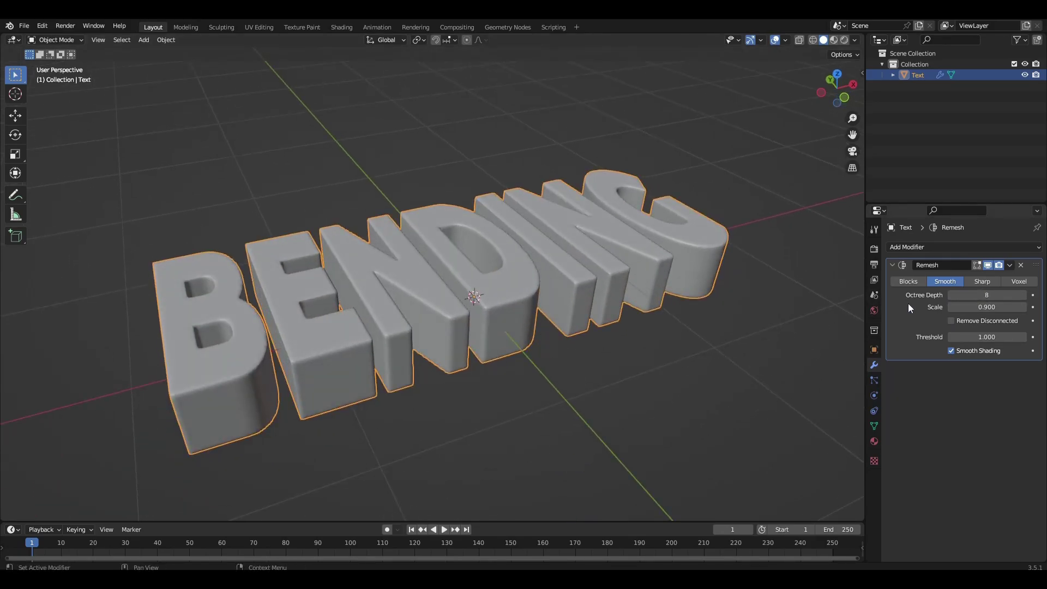
pyautogui.hotkey('ctrl', 'a')
pyautogui.scroll(-1, 538, 319)
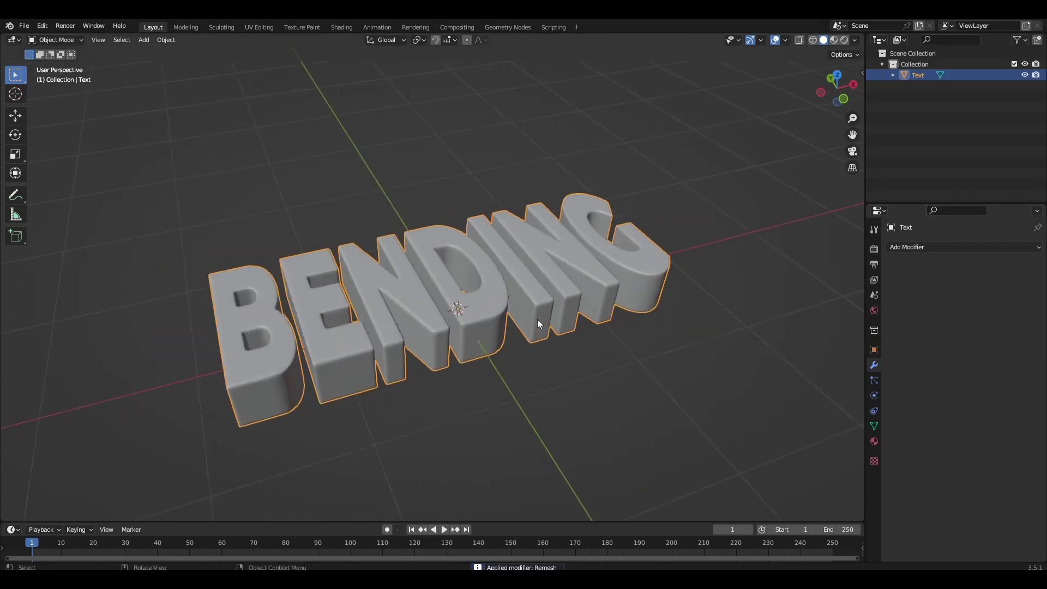
# Step: Rotate the text 90° about X and apply the rotation
pyautogui.press('KP_7')
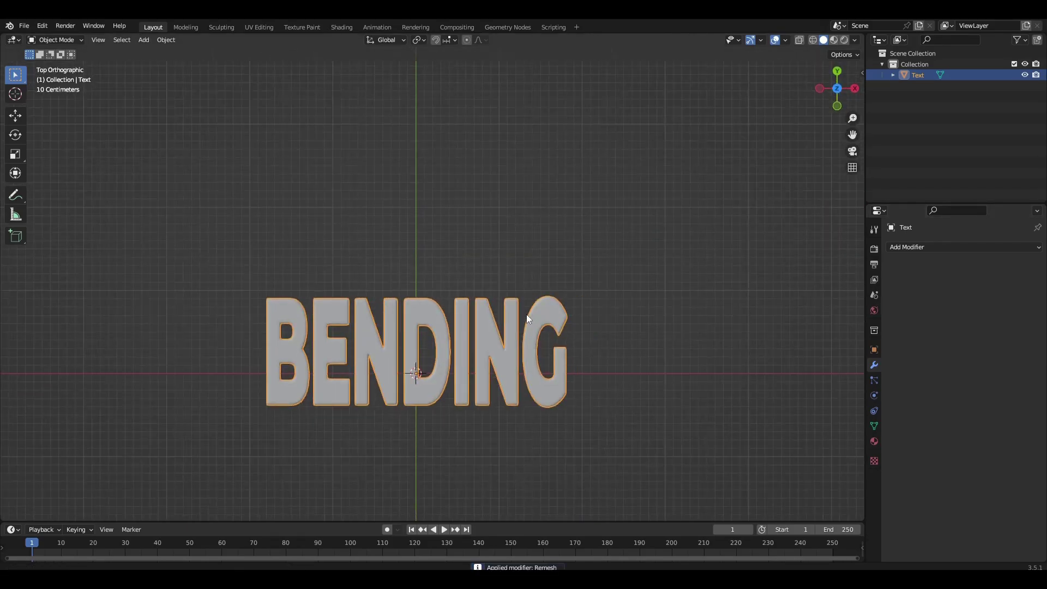
pyautogui.write('rx90')
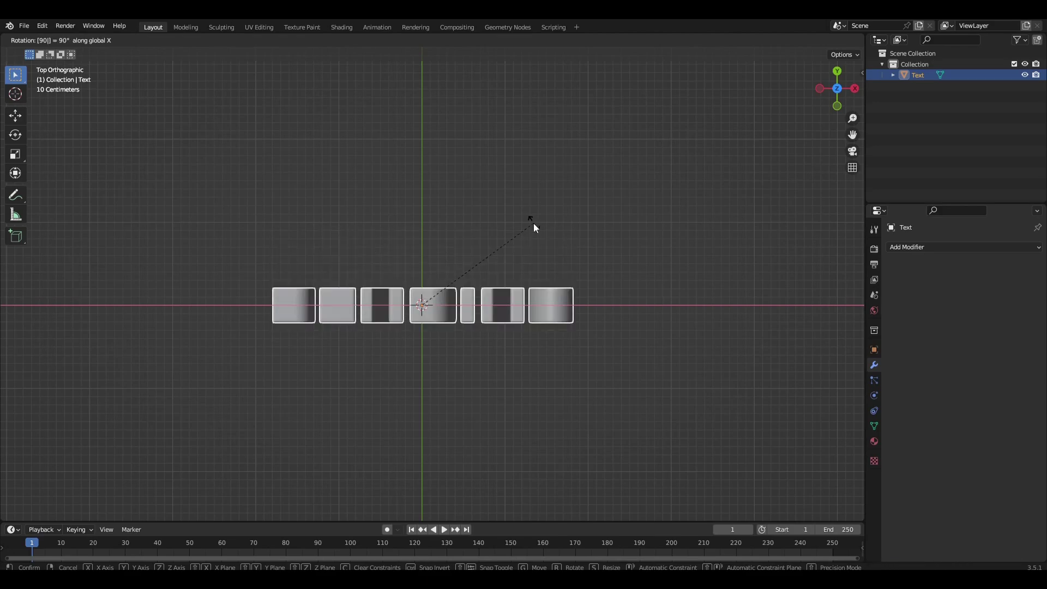
pyautogui.press('Return')
pyautogui.moveTo(534, 224)
pyautogui.mouseDown(button='middle')
pyautogui.moveTo(565, 214)
pyautogui.moveTo(559, 289)
pyautogui.mouseUp(button='middle')
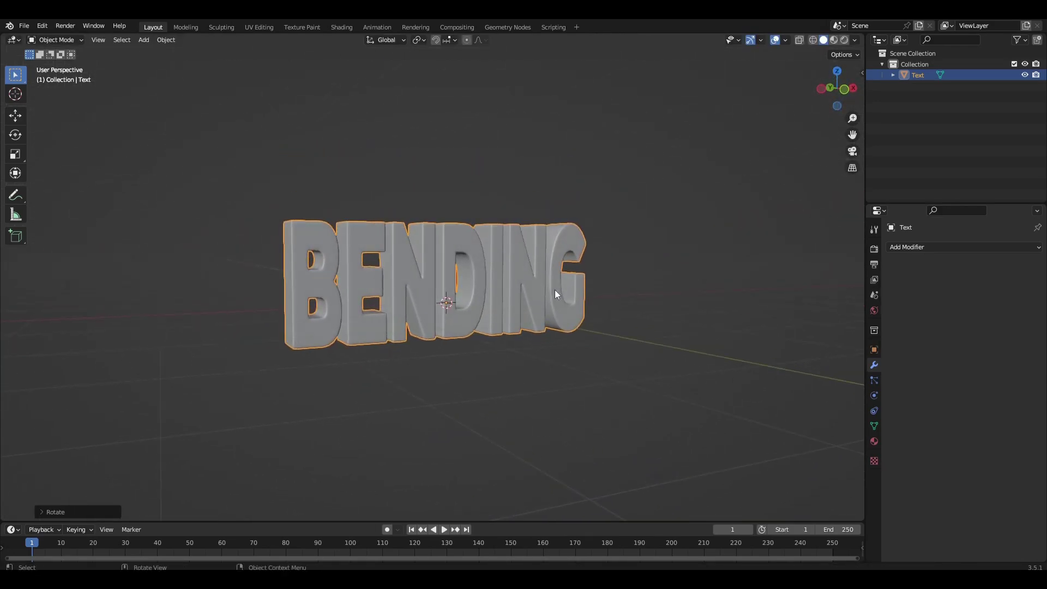
pyautogui.press('KP_1')
pyautogui.hotkey('ctrl', 'a')
pyautogui.click(522, 322)
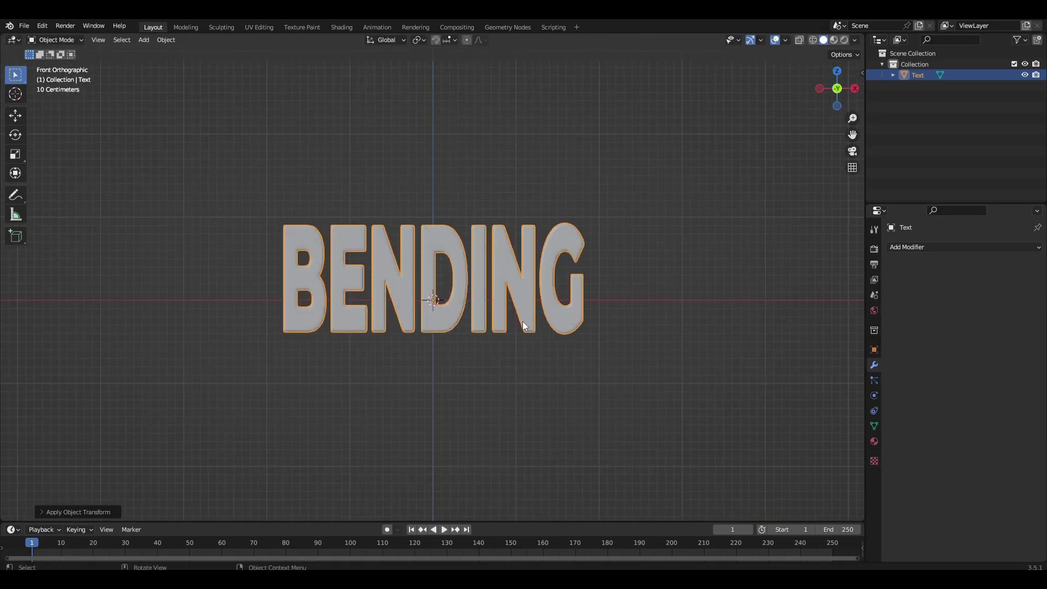
# Step: Raise the text along Z onto the ground and set Origin to Geometry
pyautogui.press('g')
pyautogui.press('z')
pyautogui.click(464, 291)
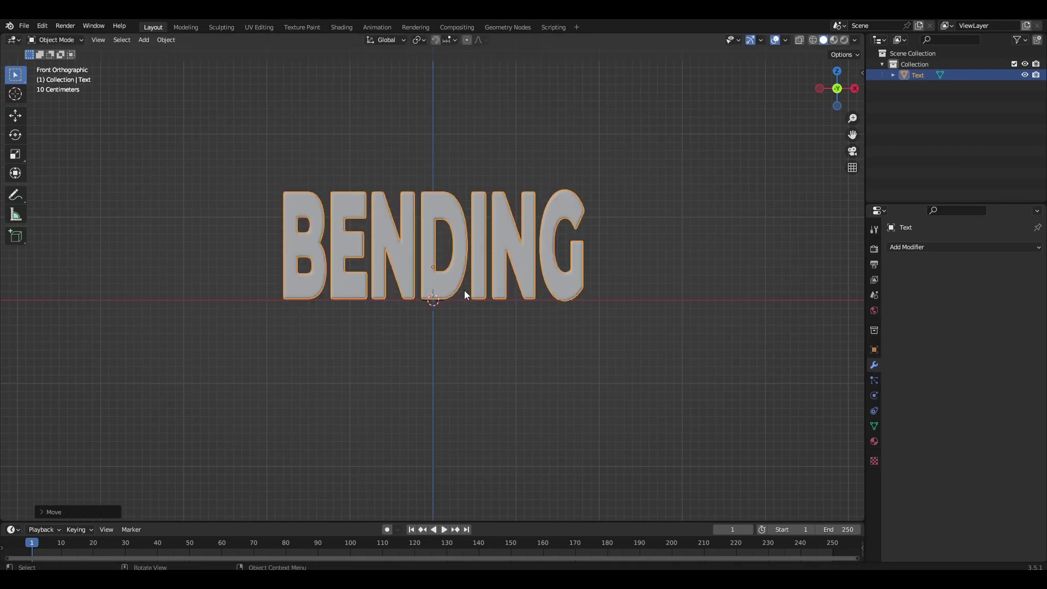
pyautogui.keyDown('shift'); pyautogui.moveTo(421, 284); pyautogui.dragTo(429, 293, button='middle'); pyautogui.keyUp('shift')
pyautogui.rightClick(429, 296)
pyautogui.moveTo(377, 347)
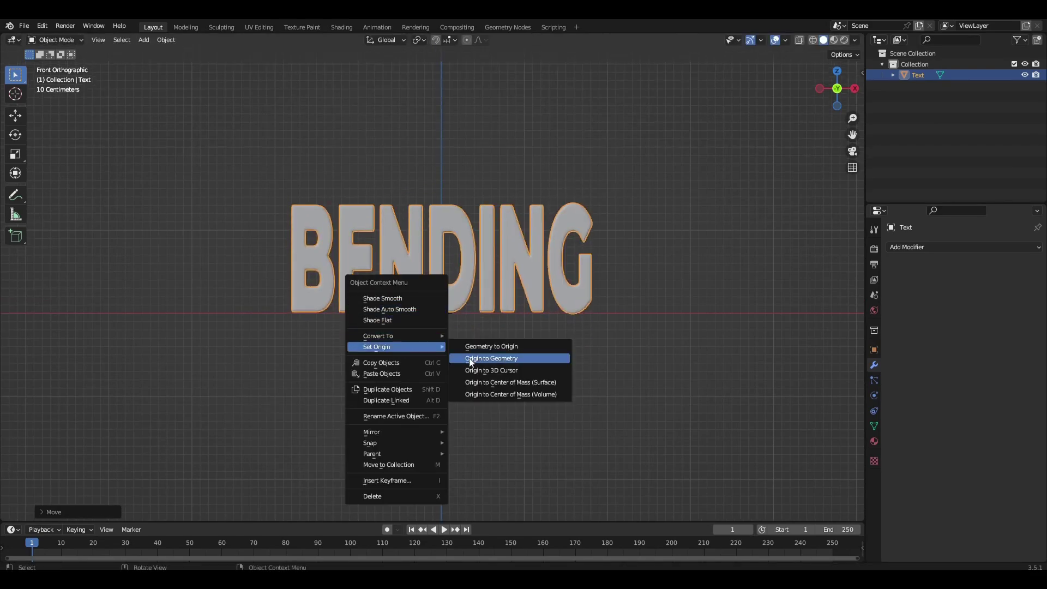
pyautogui.click(491, 360)
pyautogui.moveTo(405, 280); pyautogui.dragTo(696, 320, button='middle')
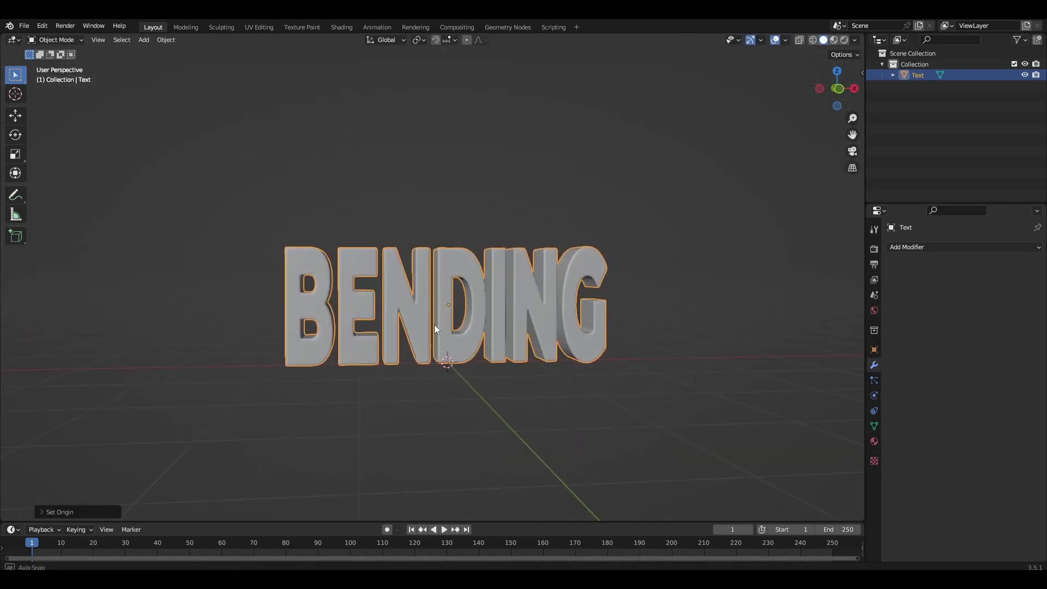
pyautogui.click(921, 249)
# Step: Add an Array modifier with Relative Offset X 0, Z 1 and Count 3
pyautogui.click(831, 281)
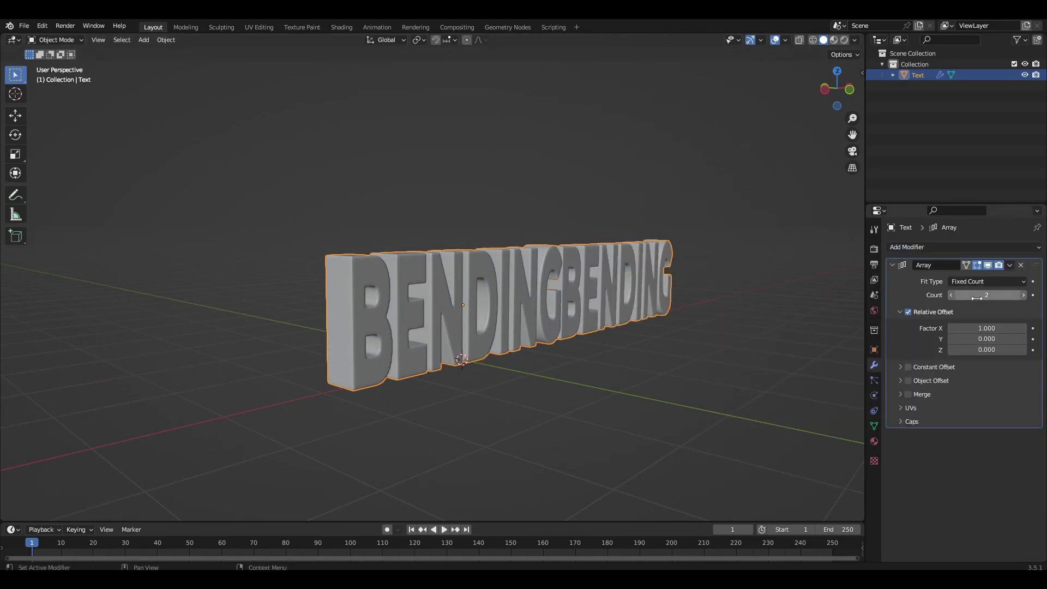
pyautogui.doubleClick(987, 349)
pyautogui.write('1')
pyautogui.press('Return')
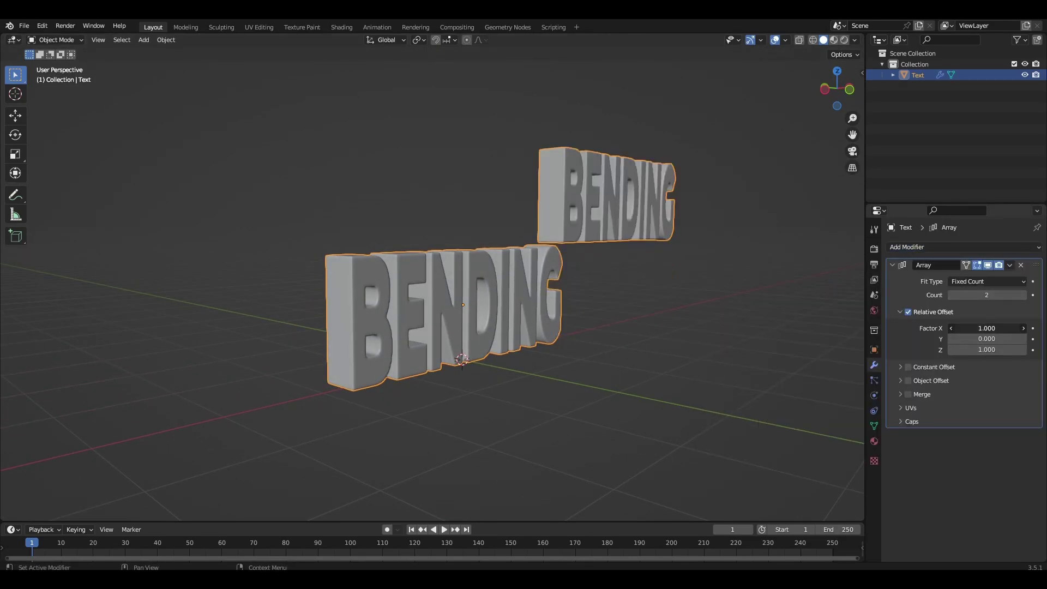
pyautogui.write('0')
pyautogui.press('Return')
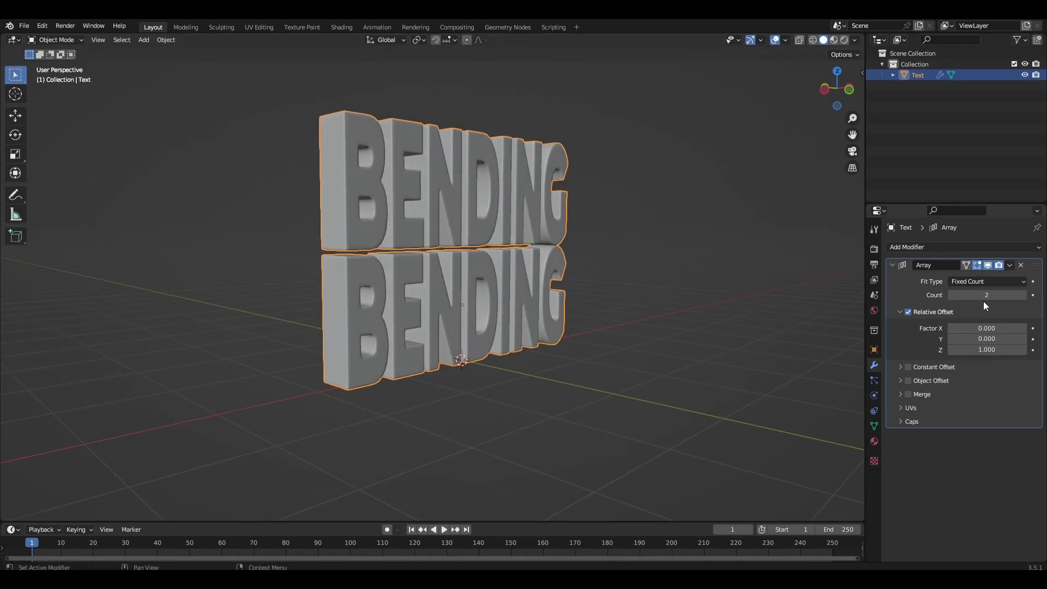
pyautogui.click(1023, 296)
pyautogui.moveTo(611, 281); pyautogui.dragTo(611, 305, button='middle')
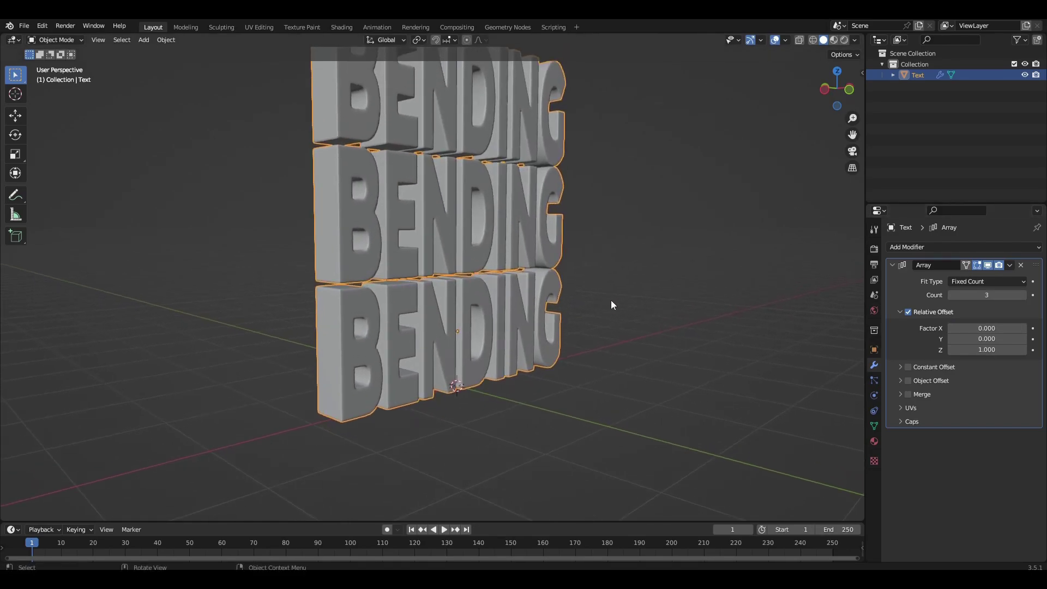
pyautogui.click(906, 247)
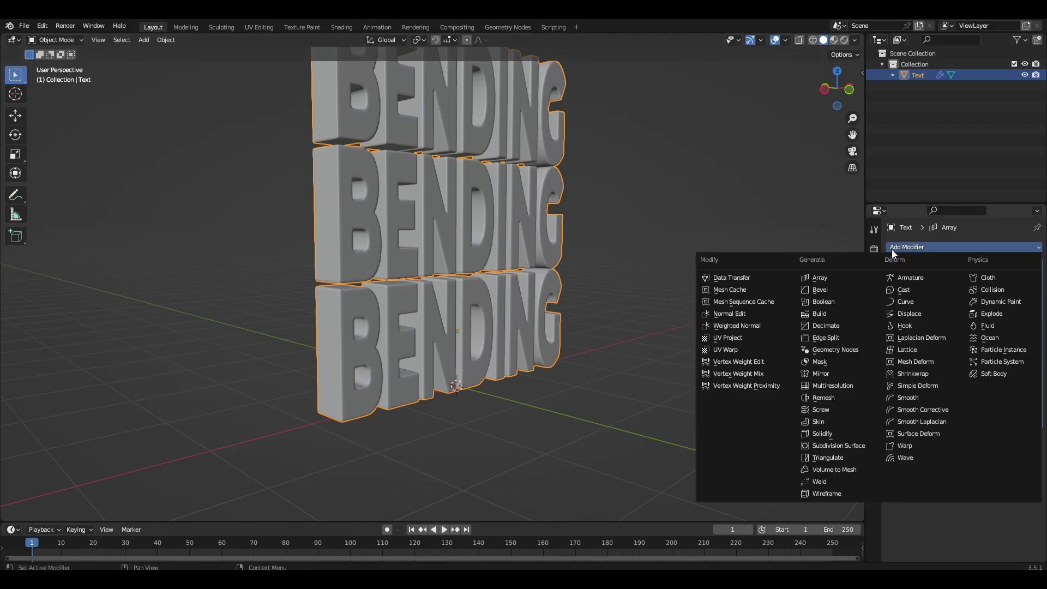
# Step: Add a Simple Deform modifier in Bend mode and set the end frame to 150
pyautogui.click(918, 385)
pyautogui.click(943, 453)
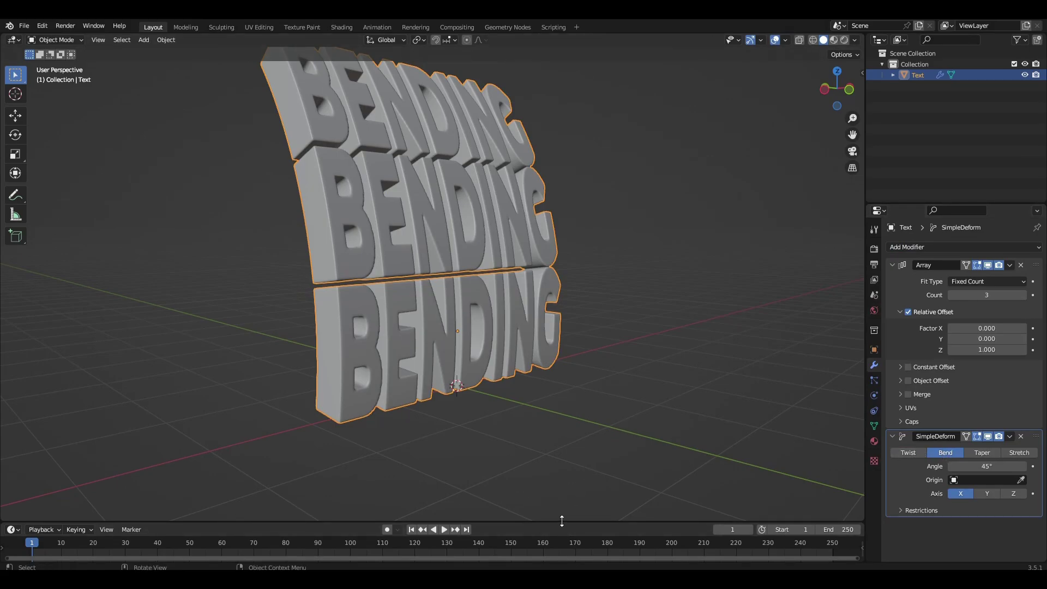
pyautogui.moveTo(562, 521); pyautogui.dragTo(562, 403)
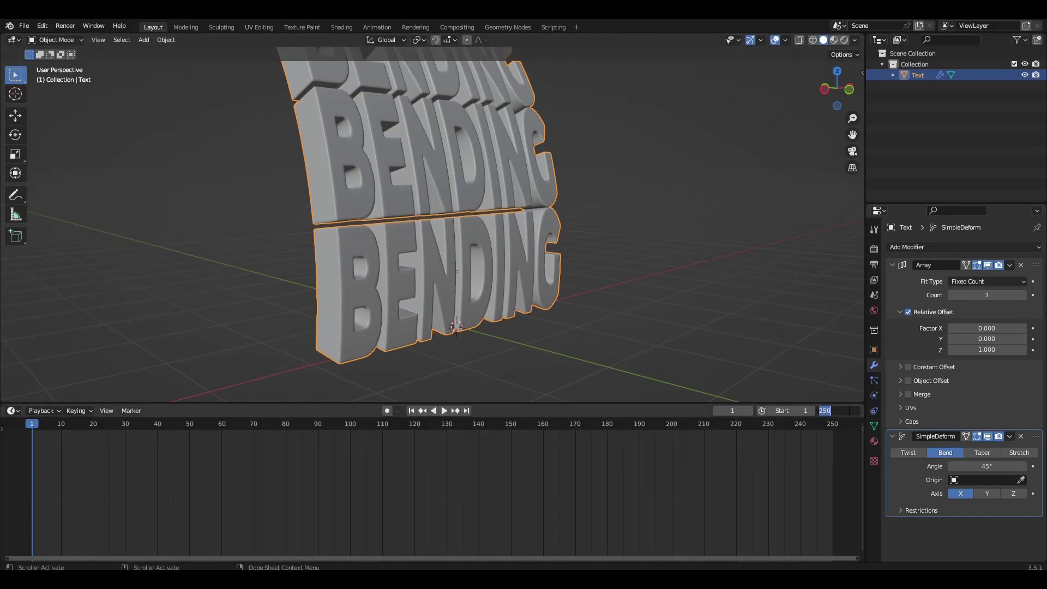
pyautogui.write('0')
pyautogui.press('Return')
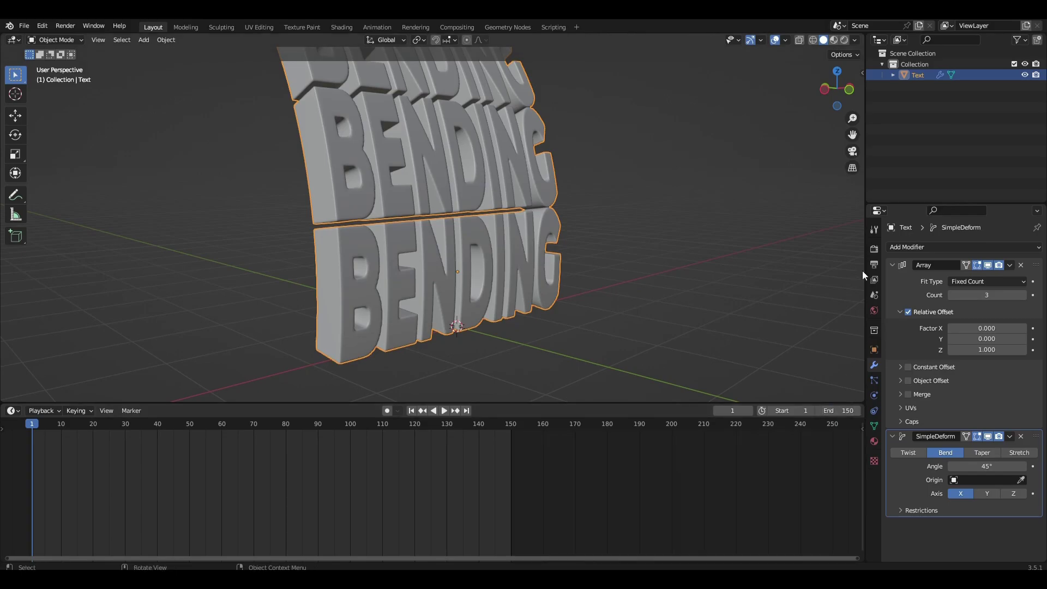
# Step: Set the output frame rate to 30 fps
pyautogui.click(875, 264)
pyautogui.click(994, 346)
pyautogui.click(990, 402)
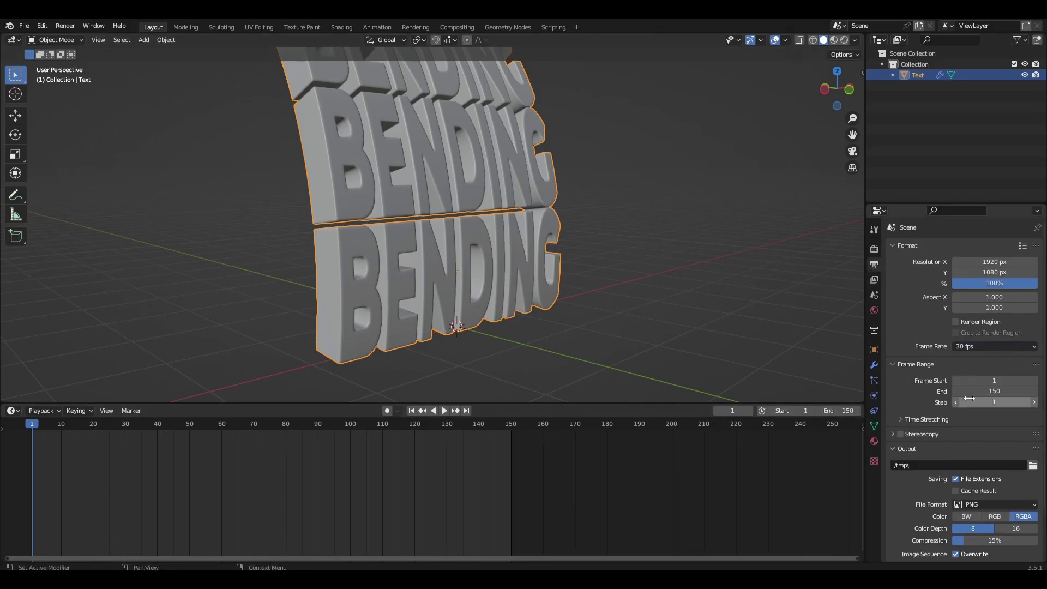
# Step: Apply all transforms to the stacked text
pyautogui.click(874, 365)
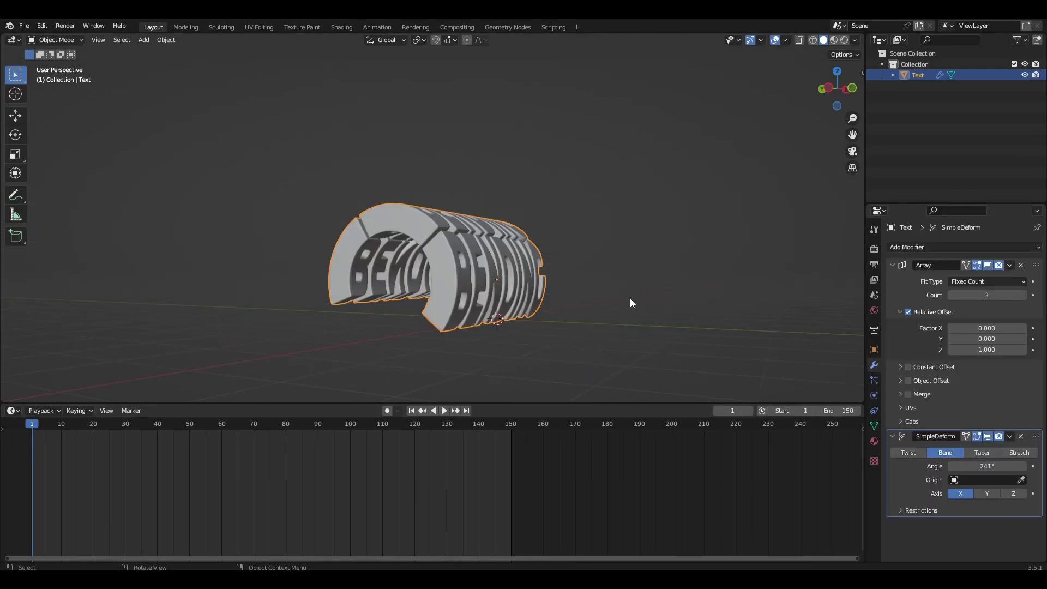
pyautogui.hotkey('ctrl', 'a')
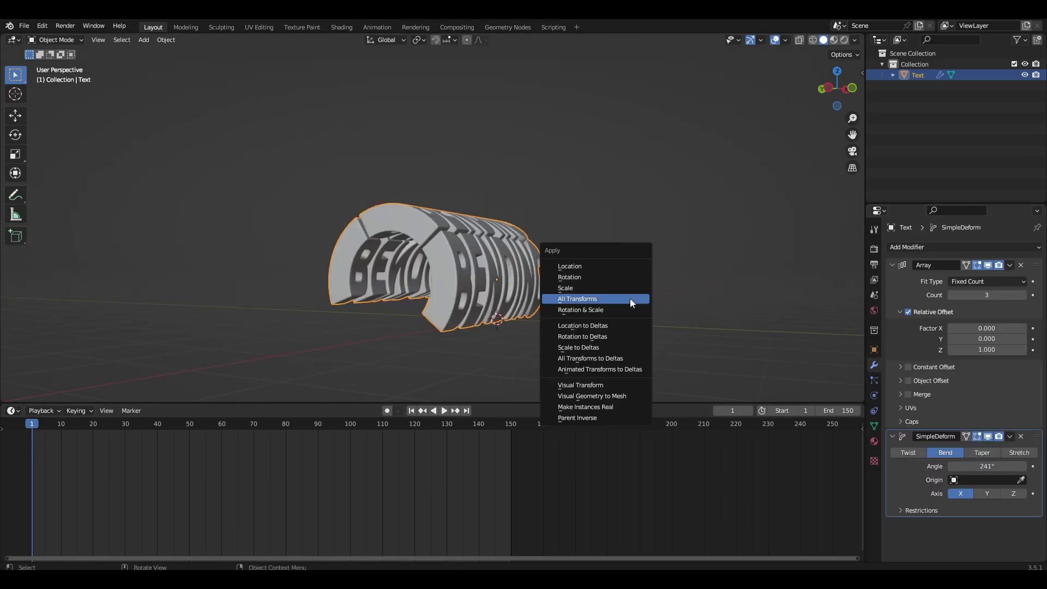
pyautogui.click(630, 299)
# Step: Set the Simple Deform bend angle to 180°
pyautogui.moveTo(987, 466); pyautogui.dragTo(949, 466)
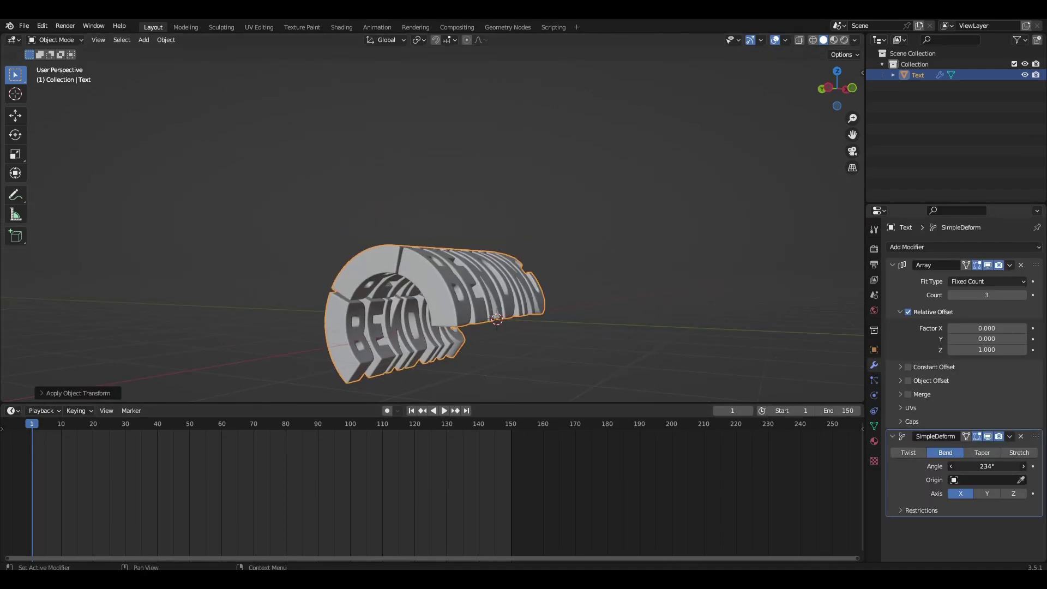
pyautogui.moveTo(796, 386)
pyautogui.mouseDown(button='middle')
pyautogui.moveTo(697, 331)
pyautogui.moveTo(798, 364)
pyautogui.mouseUp(button='middle')
pyautogui.doubleClick(990, 465)
pyautogui.write('180')
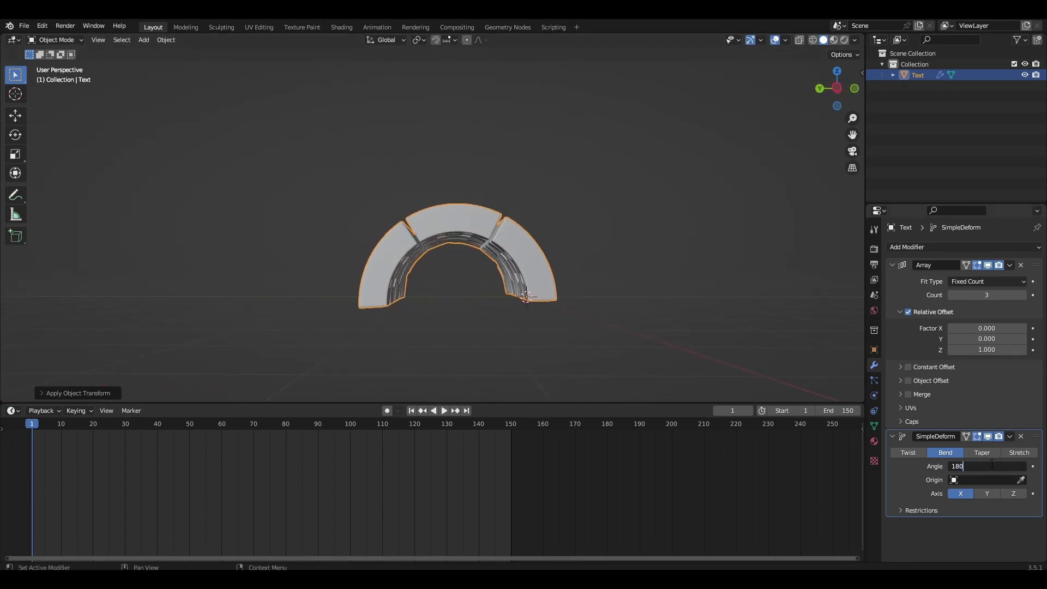
pyautogui.press('Return')
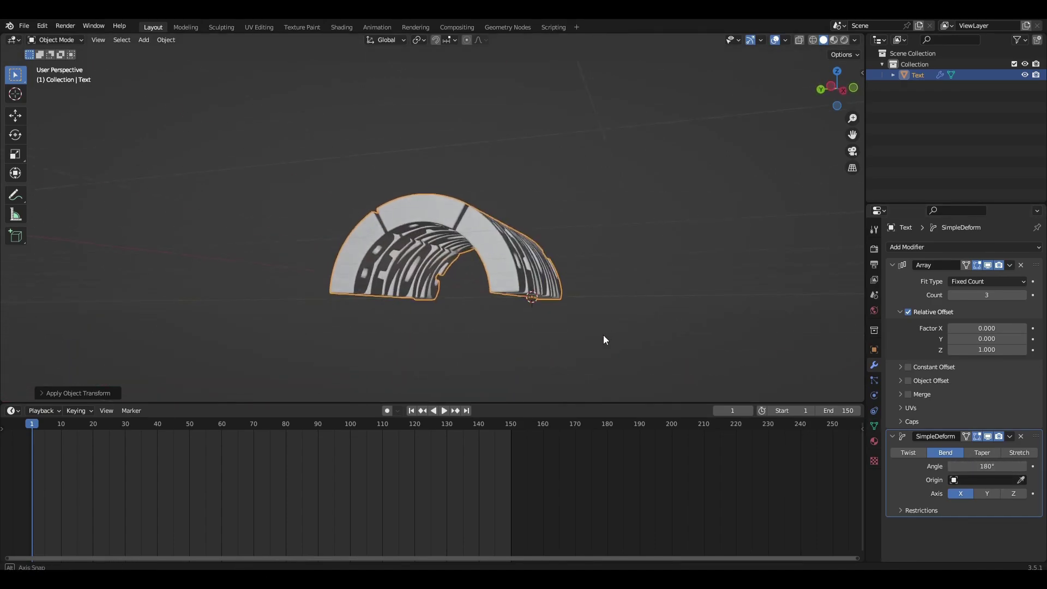
pyautogui.moveTo(604, 335)
pyautogui.mouseDown(button='middle')
pyautogui.moveTo(598, 274)
pyautogui.moveTo(542, 286)
pyautogui.moveTo(599, 299)
pyautogui.mouseUp(button='middle')
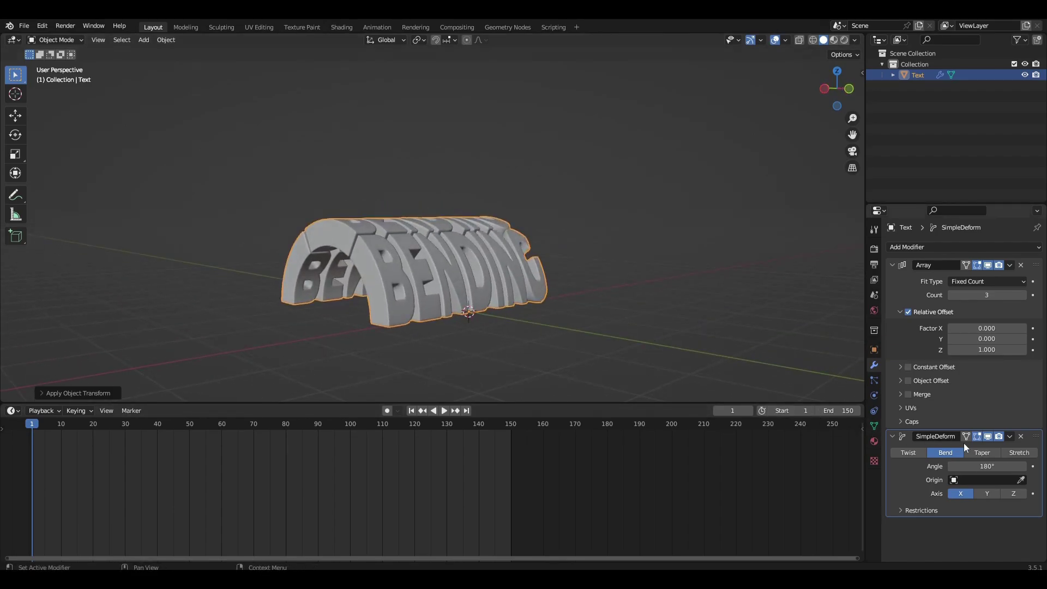
# Step: Keyframe the bend angle at frame 1, then at -180° on frame 75
pyautogui.click(1031, 467)
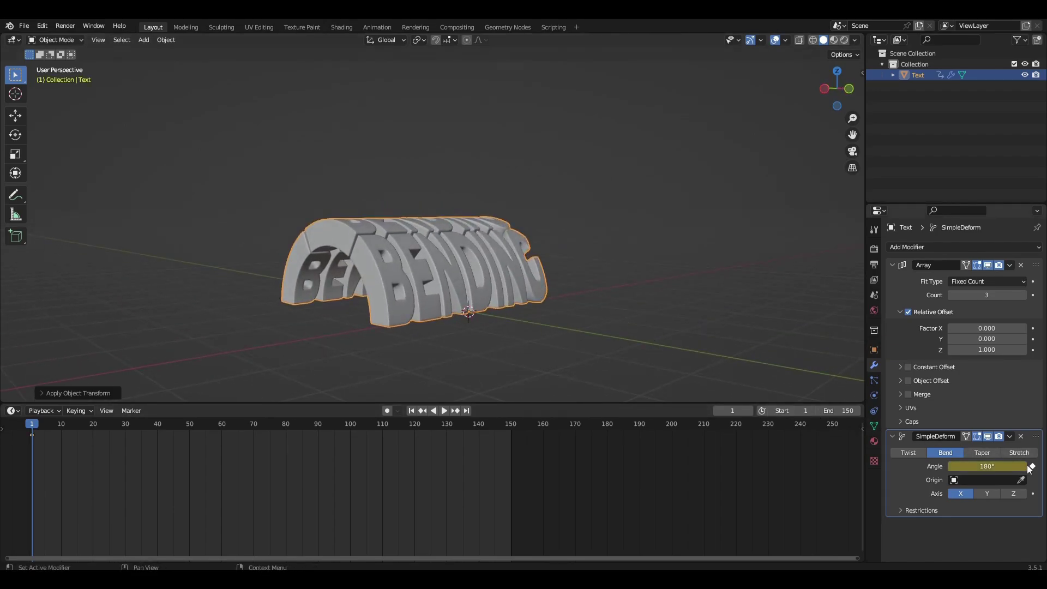
pyautogui.click(270, 426)
pyautogui.click(999, 467)
pyautogui.write('-180')
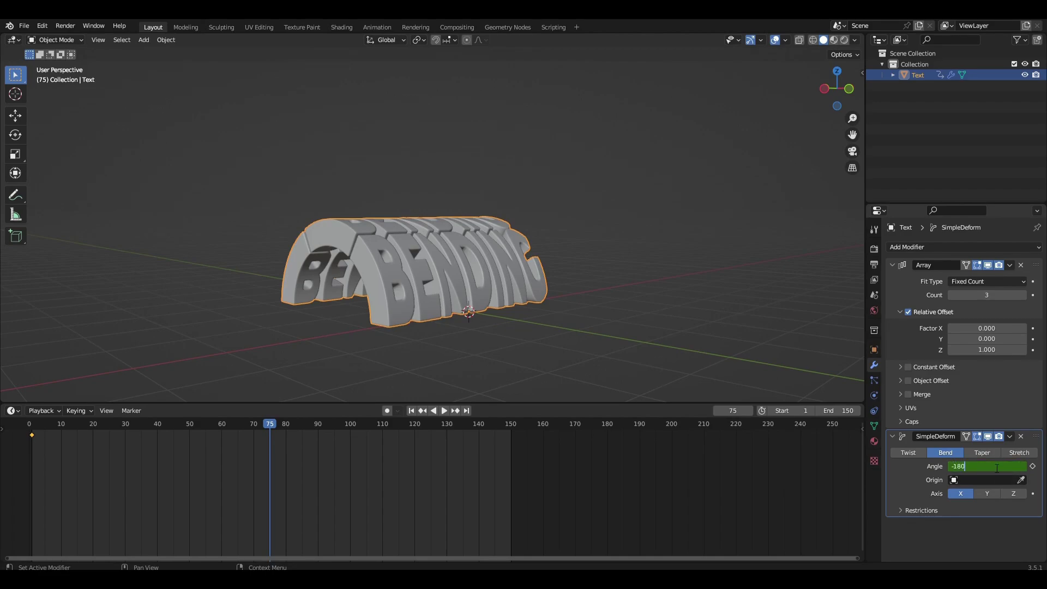
pyautogui.write('°')
pyautogui.press('Return')
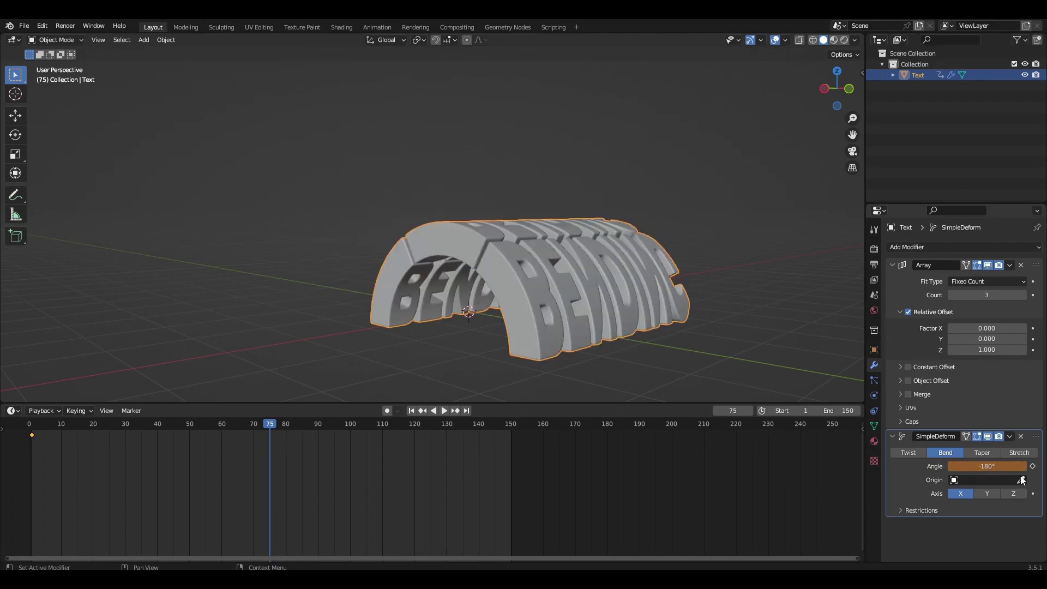
pyautogui.click(1033, 467)
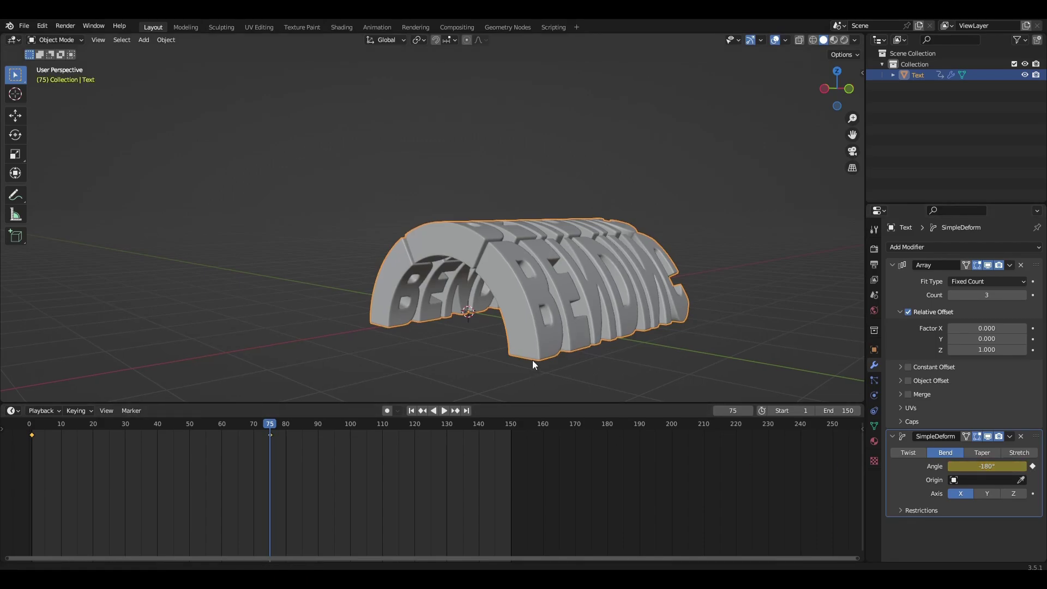
# Step: Keyframe the bend angle at 180° on frame 150
pyautogui.moveTo(532, 360); pyautogui.dragTo(526, 391, button='middle')
pyautogui.click(511, 425)
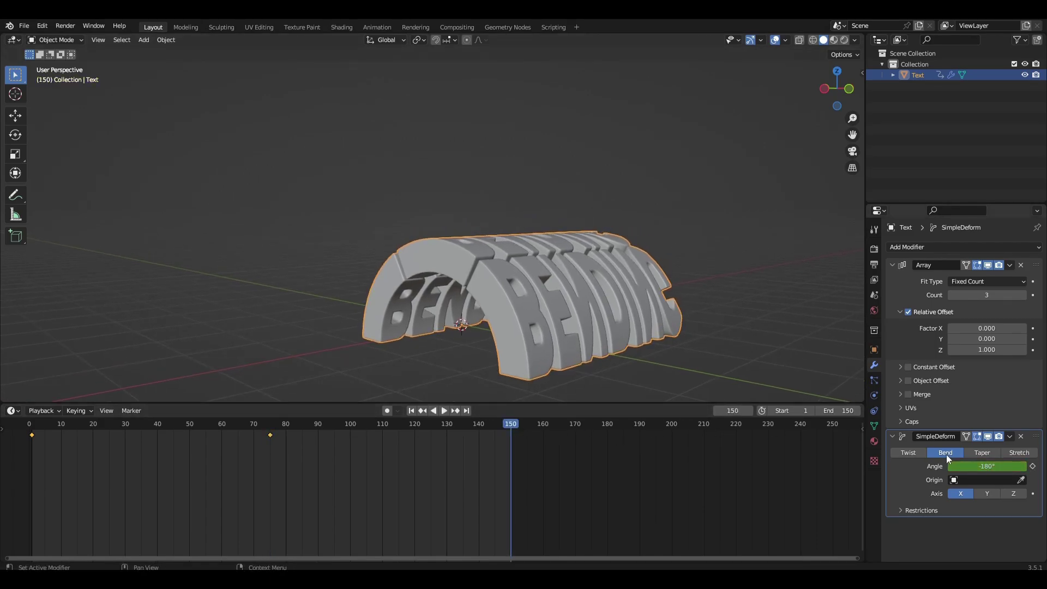
pyautogui.doubleClick(988, 466)
pyautogui.write('180')
pyautogui.press('Return')
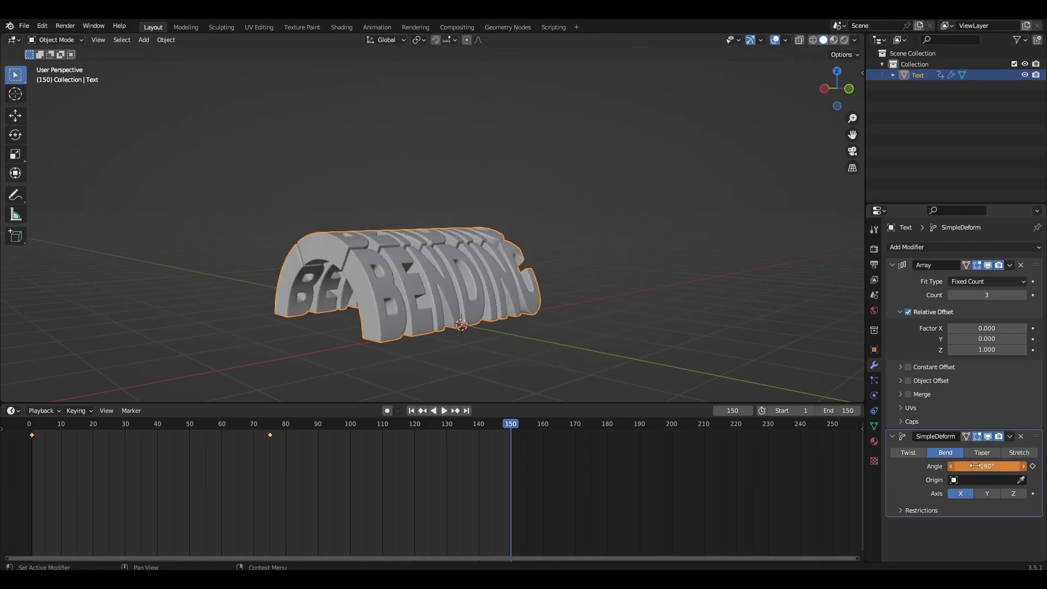
pyautogui.click(1032, 466)
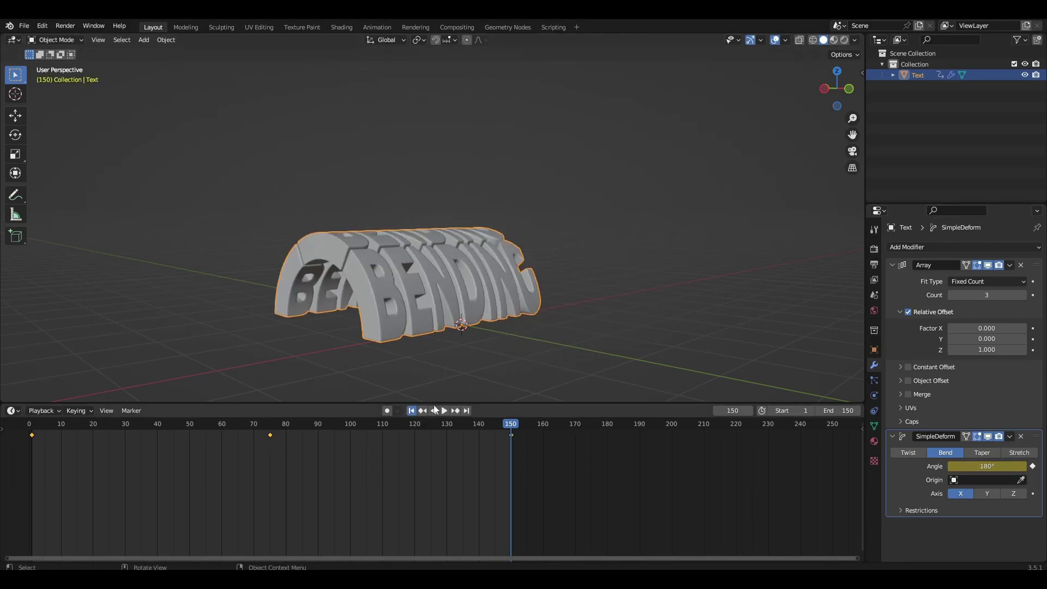
# Step: Play and scrub the bend animation, stopping near frame 145
pyautogui.press('space')
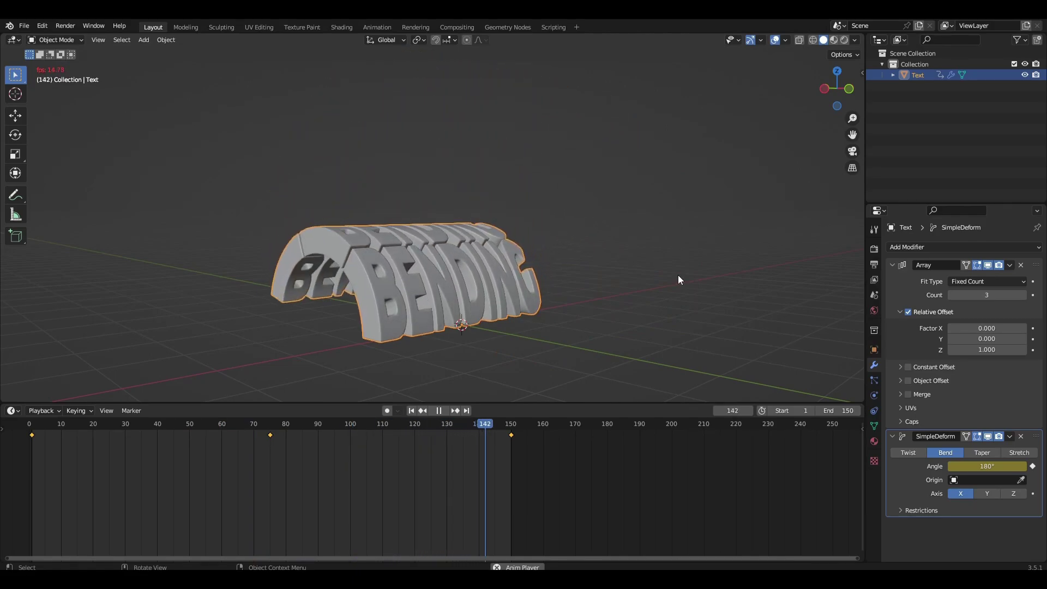
pyautogui.press('space')
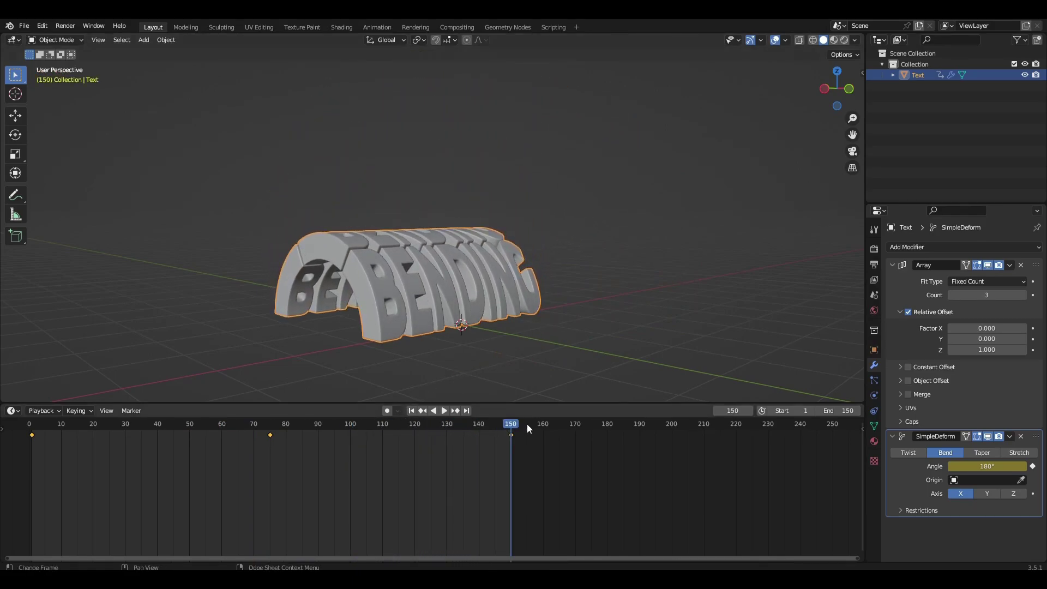
pyautogui.moveTo(511, 425); pyautogui.dragTo(494, 434)
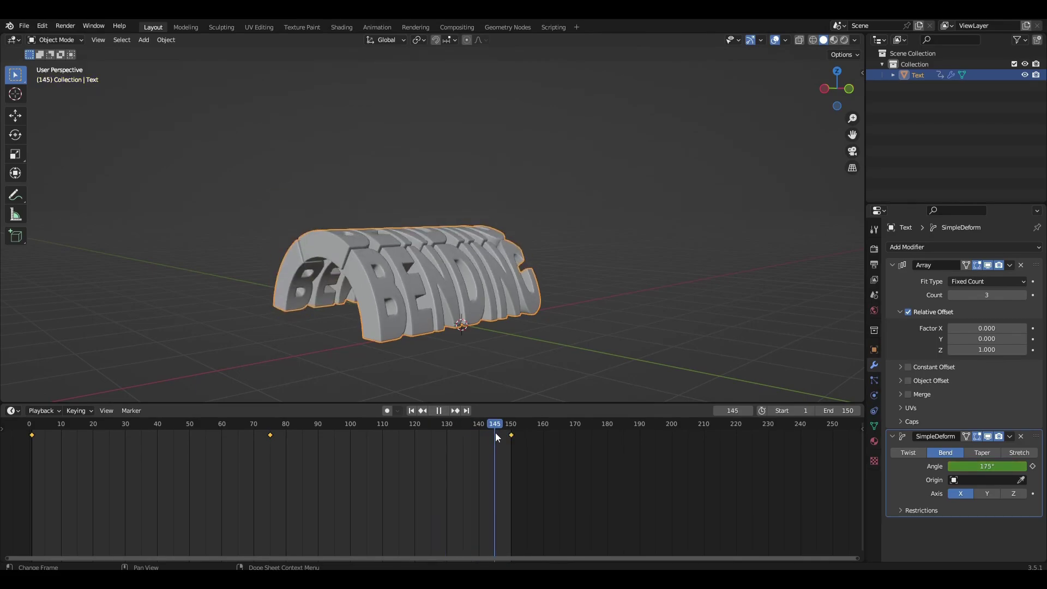
pyautogui.moveTo(518, 330); pyautogui.dragTo(547, 323, button='middle')
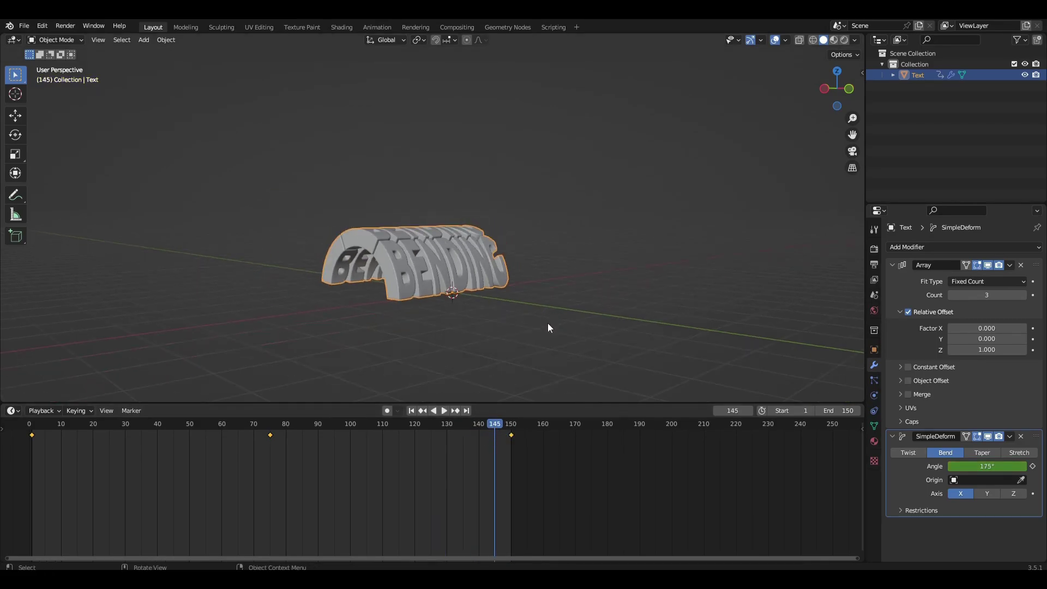
# Step: Turn the bottom area into a Shader Editor and set the World colour to black
pyautogui.click(11, 411)
pyautogui.click(38, 512)
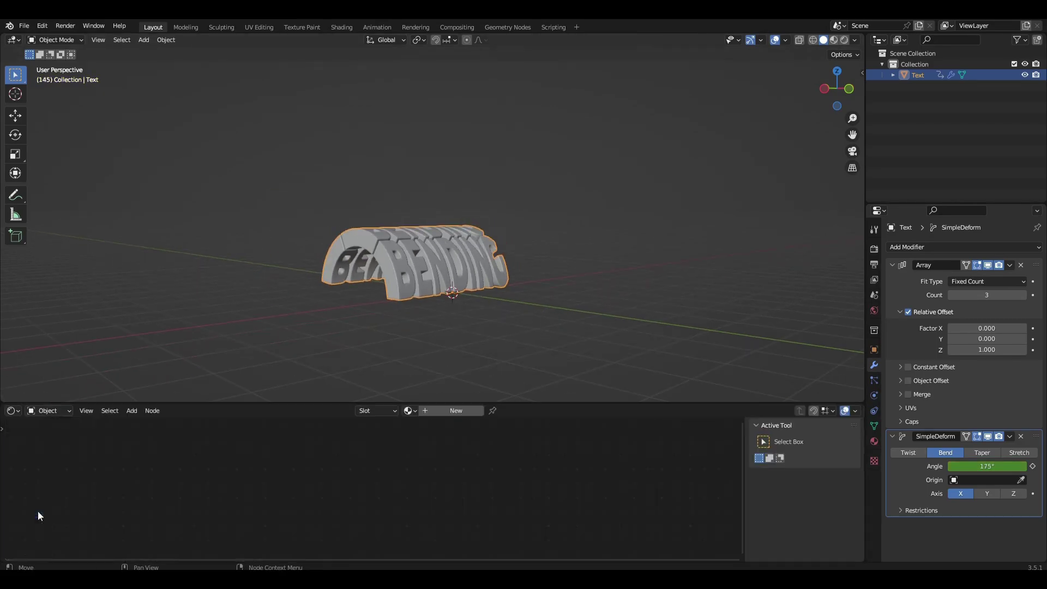
pyautogui.click(875, 311)
pyautogui.click(990, 320)
pyautogui.moveTo(1014, 188); pyautogui.dragTo(1014, 242)
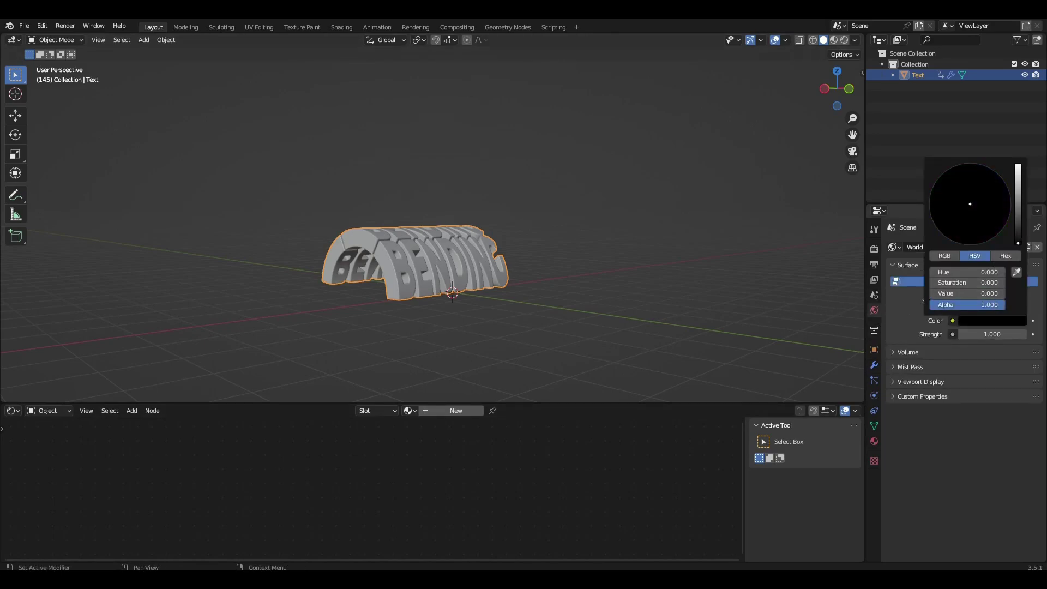
# Step: Preview in Rendered shading with Cycles on GPU Compute and viewport denoising
pyautogui.click(845, 39)
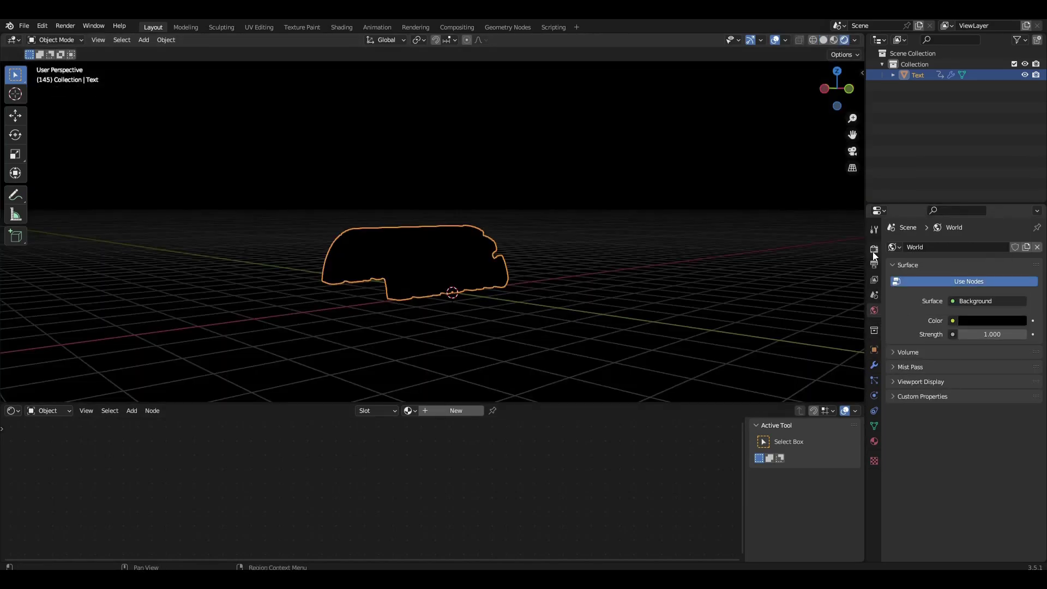
pyautogui.click(875, 247)
pyautogui.click(968, 247)
pyautogui.click(963, 284)
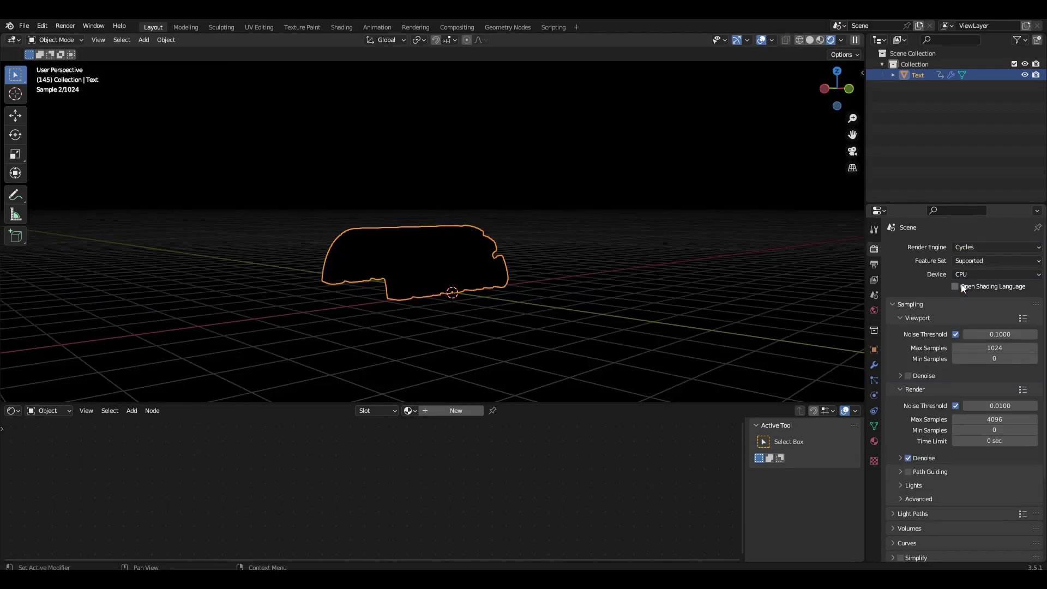
pyautogui.click(965, 274)
pyautogui.click(963, 299)
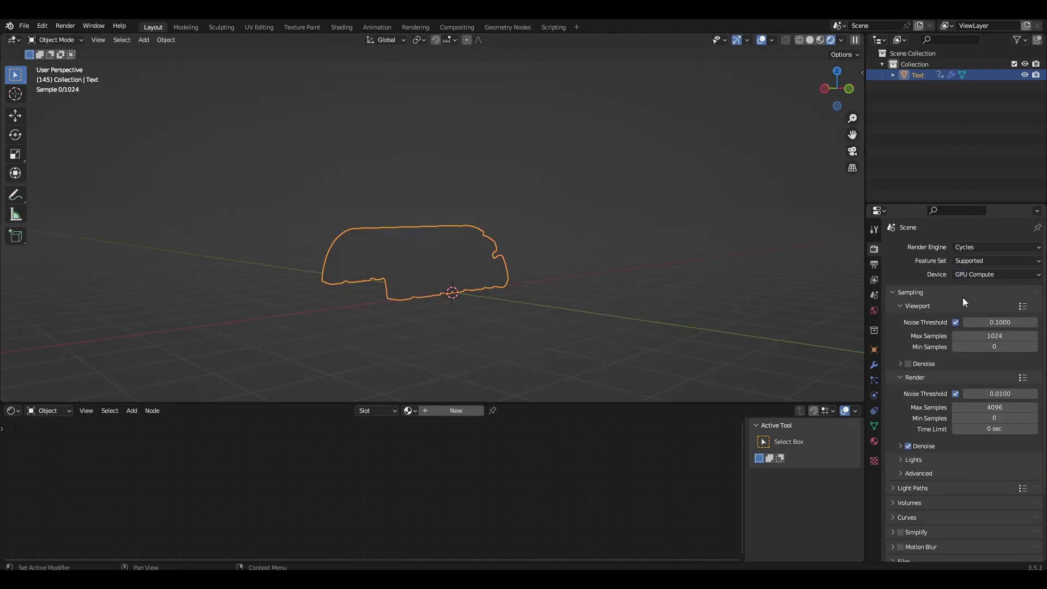
pyautogui.scroll(-3, 917, 303)
pyautogui.click(908, 299)
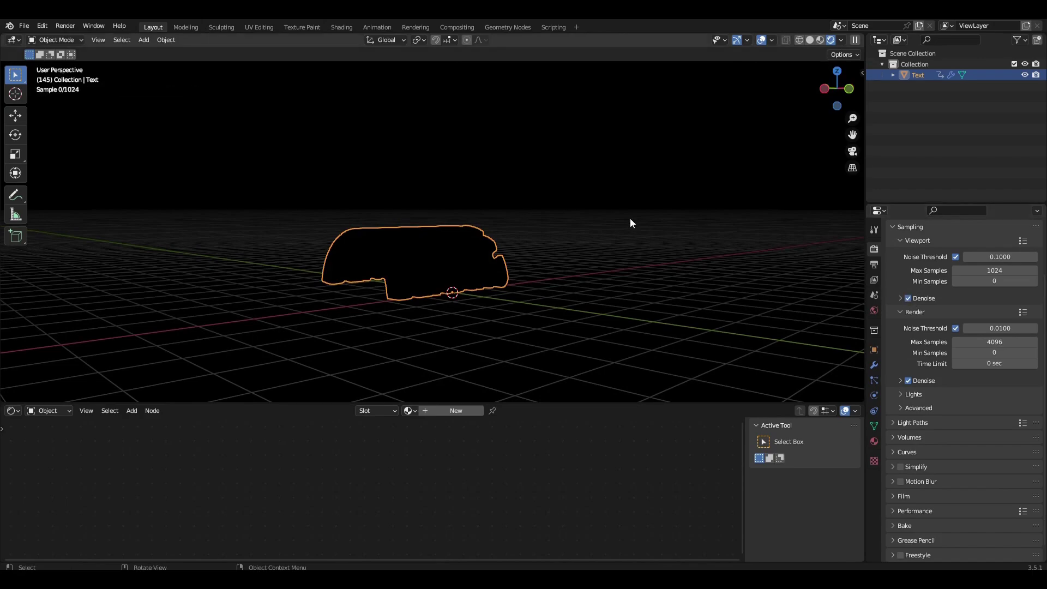
# Step: Add an area light and raise it above the bent text
pyautogui.hotkey('shift', 'a')
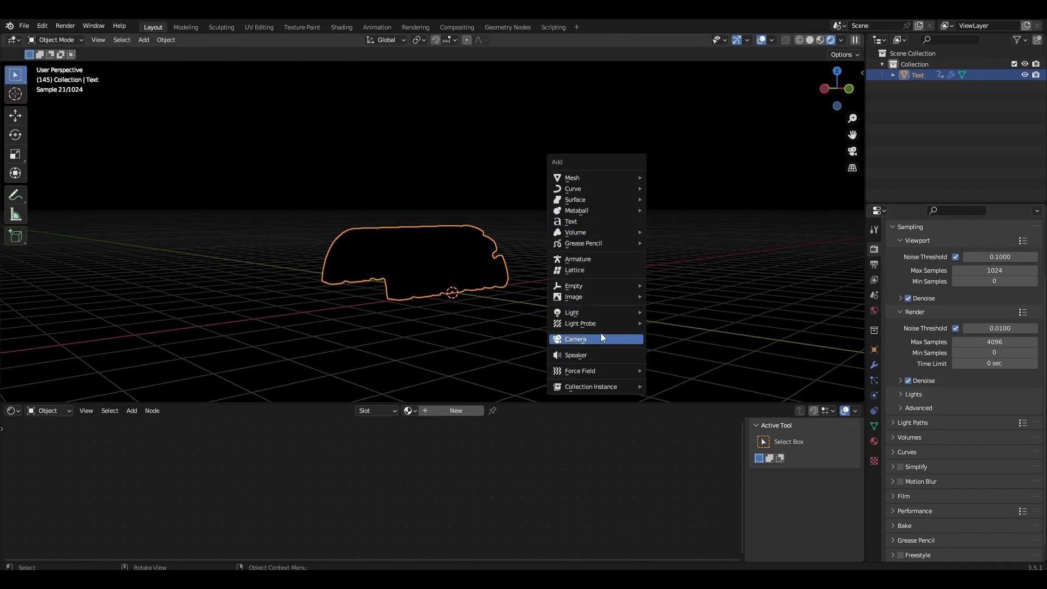
pyautogui.click(671, 347)
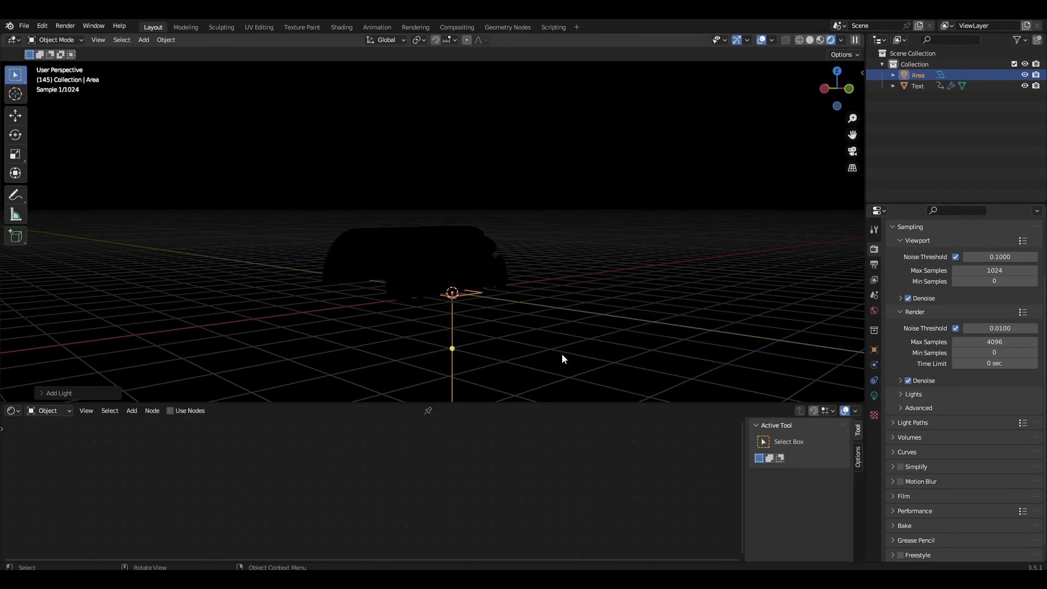
pyautogui.press('g')
pyautogui.press('z')
pyautogui.click(548, 188)
pyautogui.moveTo(529, 222); pyautogui.dragTo(585, 270, button='middle')
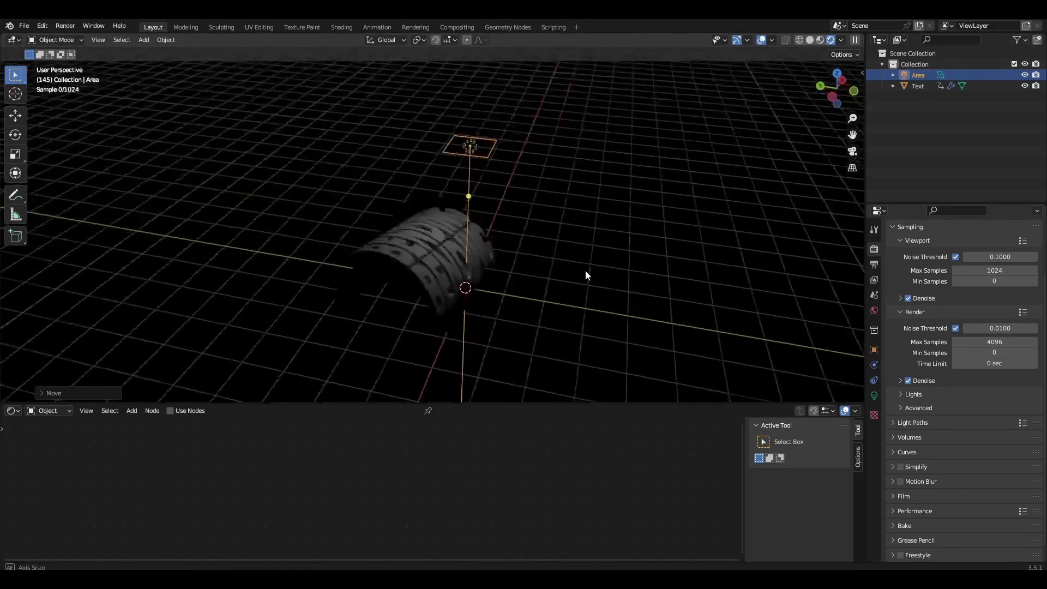
pyautogui.press('KP_7')
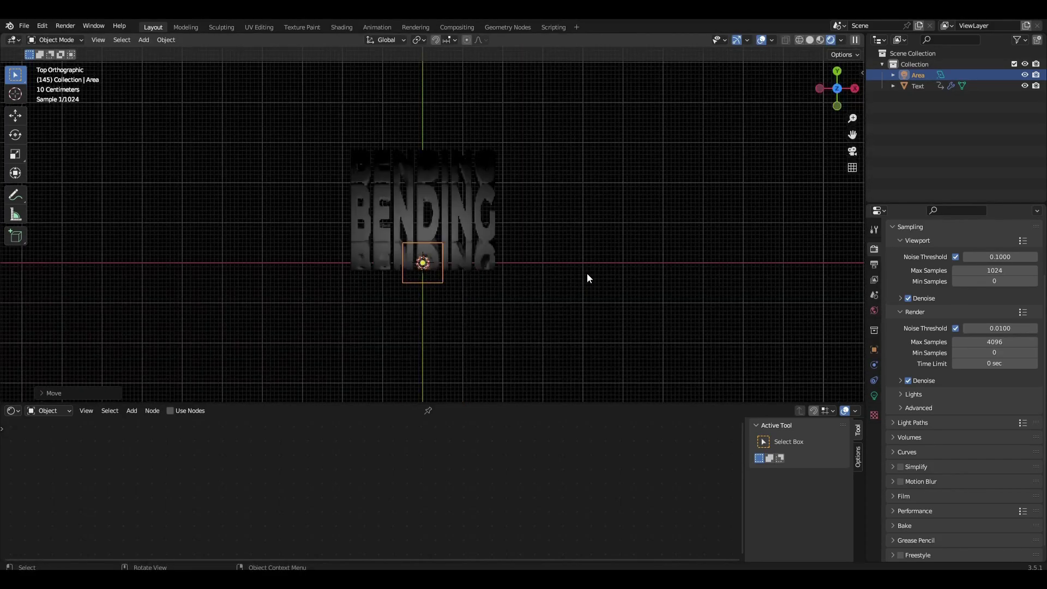
# Step: Shift the area light along Y, raise it higher, and scale it much larger
pyautogui.press('g')
pyautogui.press('y')
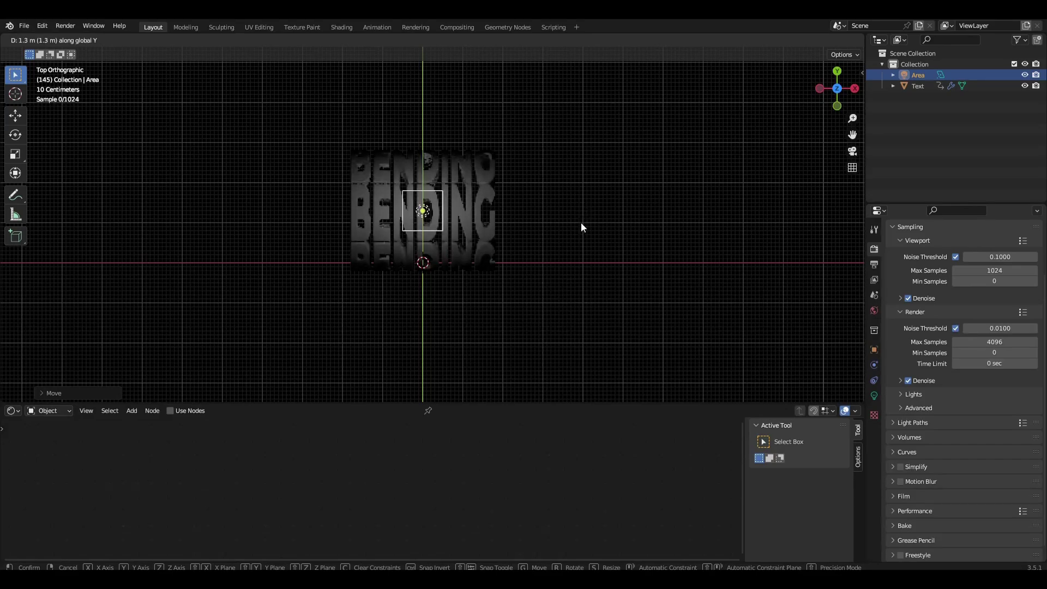
pyautogui.click(581, 222)
pyautogui.press('s')
pyautogui.click(532, 251)
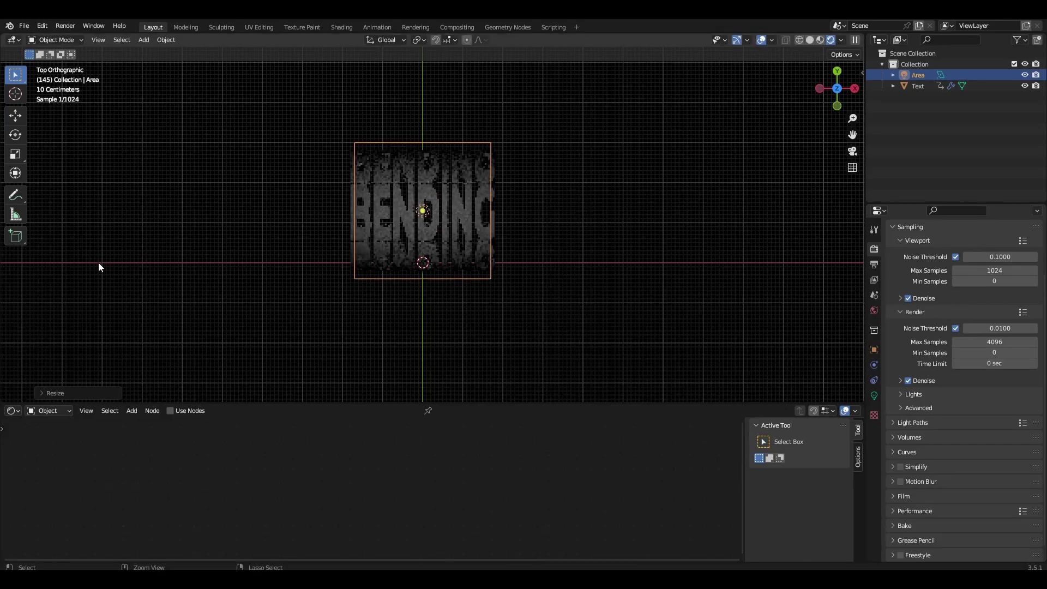
pyautogui.moveTo(533, 251); pyautogui.dragTo(590, 174, button='middle')
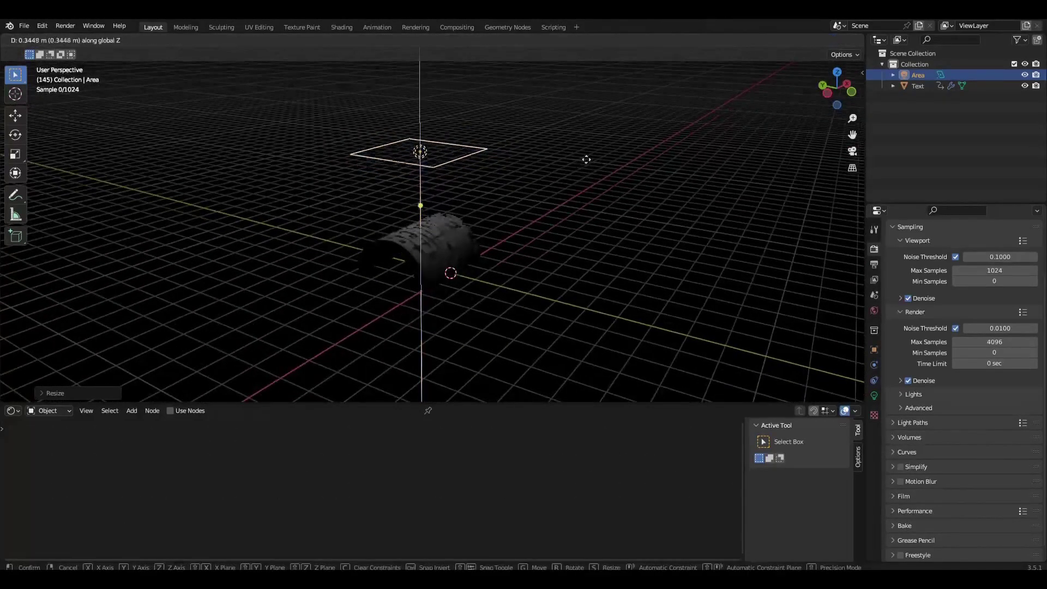
pyautogui.click(586, 160)
pyautogui.press('s')
pyautogui.click(731, 294)
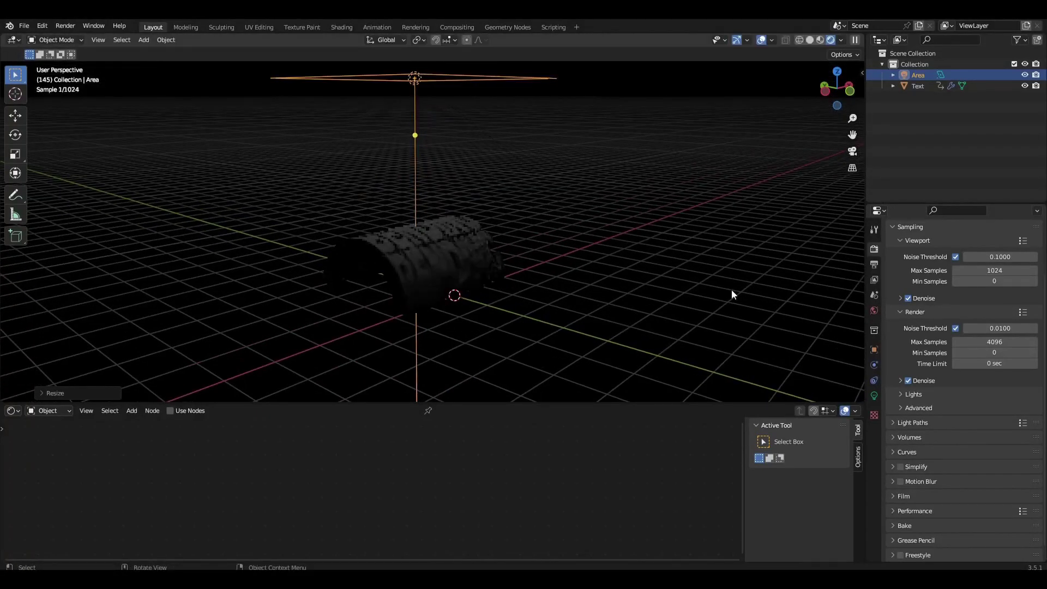
# Step: Set the area light's power to 1000 W
pyautogui.click(874, 396)
pyautogui.doubleClick(988, 322)
pyautogui.write('1000')
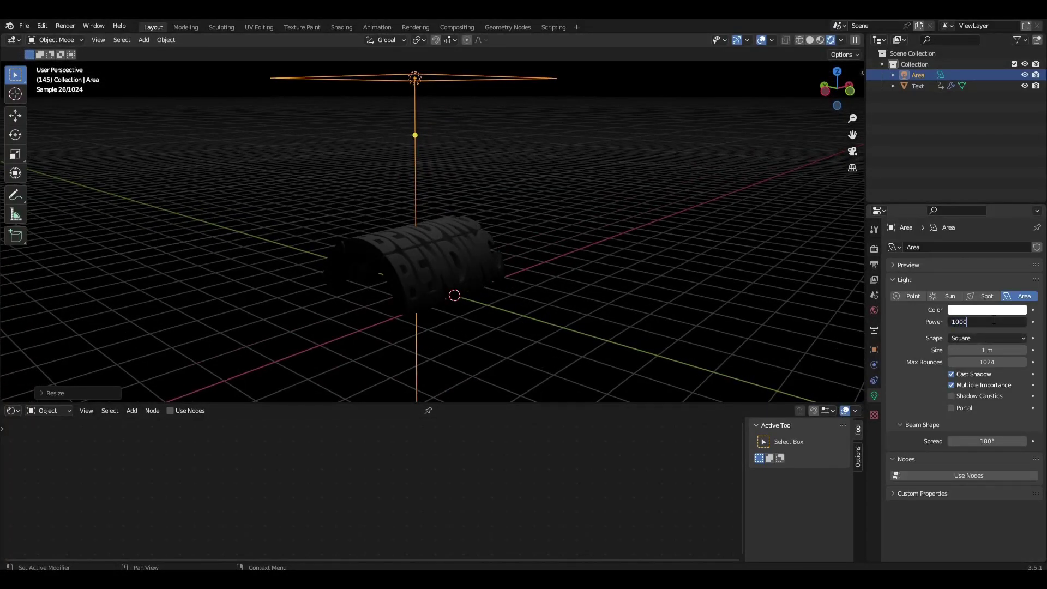
pyautogui.write('W')
pyautogui.press('Return')
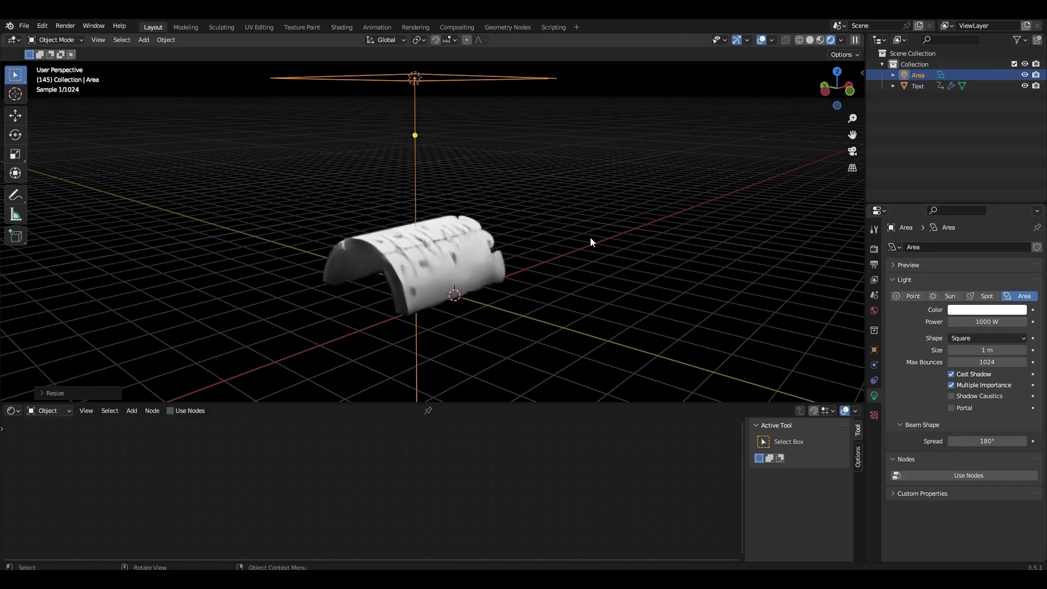
pyautogui.press('KP_3')
pyautogui.scroll(-2, 591, 238)
# Step: Duplicate the area light and rotate the copy to sit below the arc
pyautogui.hotkey('shift', 'd')
pyautogui.click(435, 329)
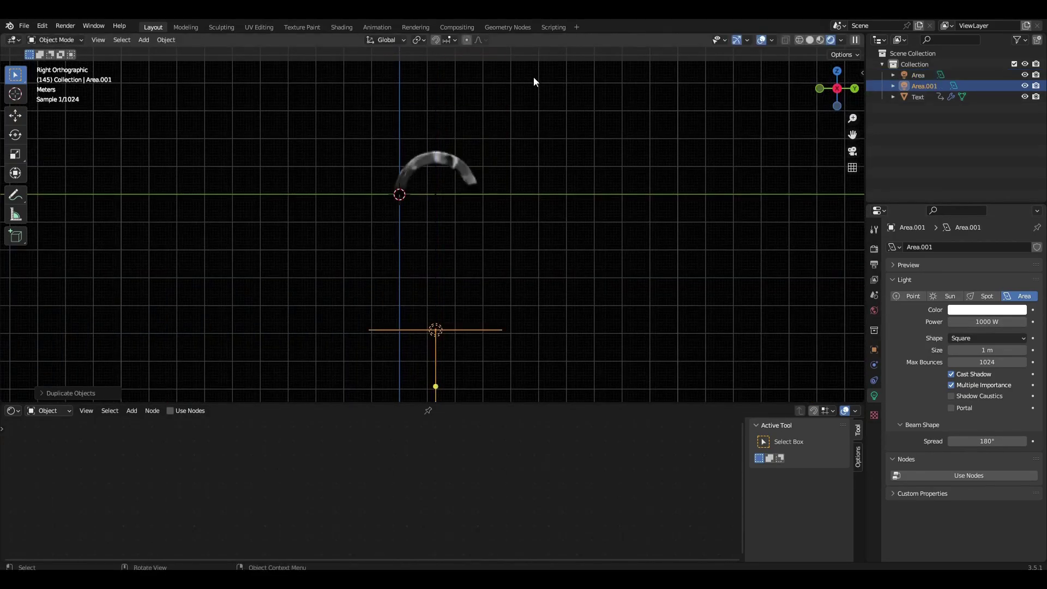
pyautogui.press('r')
pyautogui.click(433, 107)
pyautogui.moveTo(432, 107); pyautogui.dragTo(573, 164, button='middle')
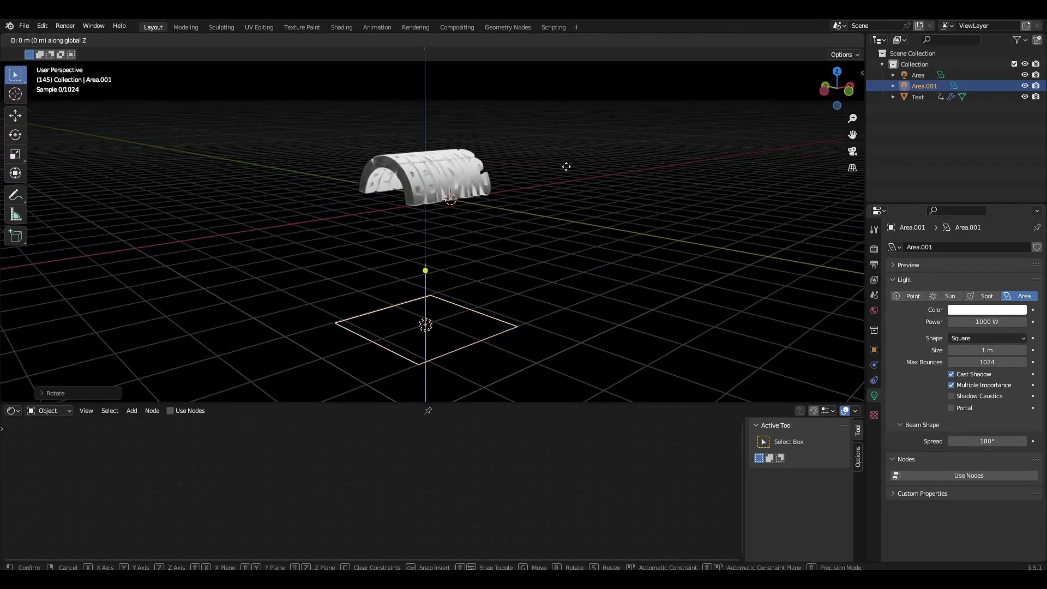
pyautogui.press('KP_1')
# Step: Add another light copy left of the text, rotated to face it
pyautogui.hotkey('shift', 'd')
pyautogui.click(258, 200)
pyautogui.press('r')
pyautogui.click(818, 107)
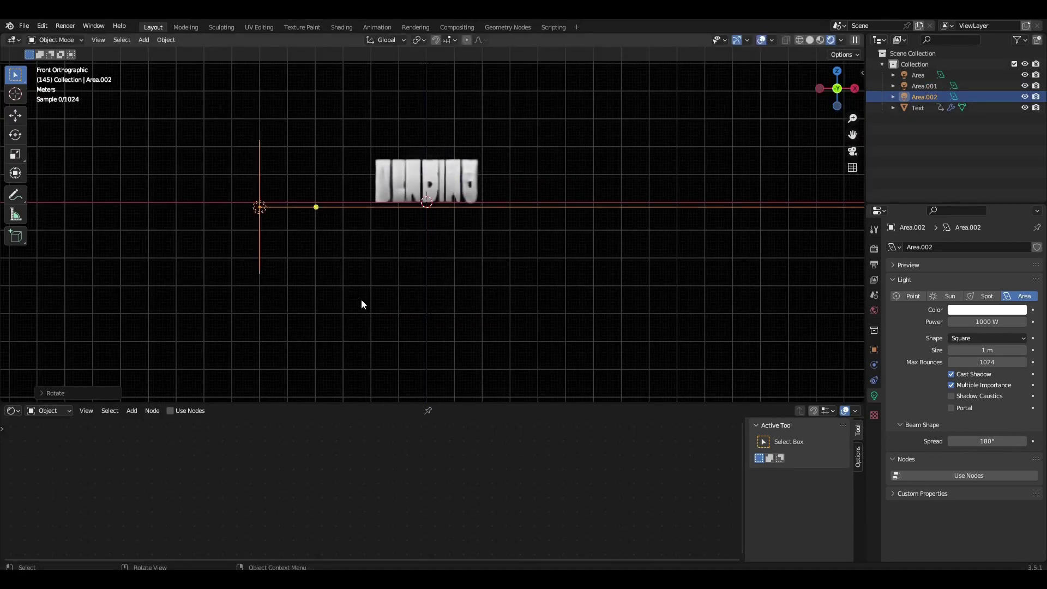
# Step: Add a third light copy on the right side, turned toward the text
pyautogui.hotkey('shift', 'd')
pyautogui.click(702, 263)
pyautogui.press('r')
pyautogui.click(472, 186)
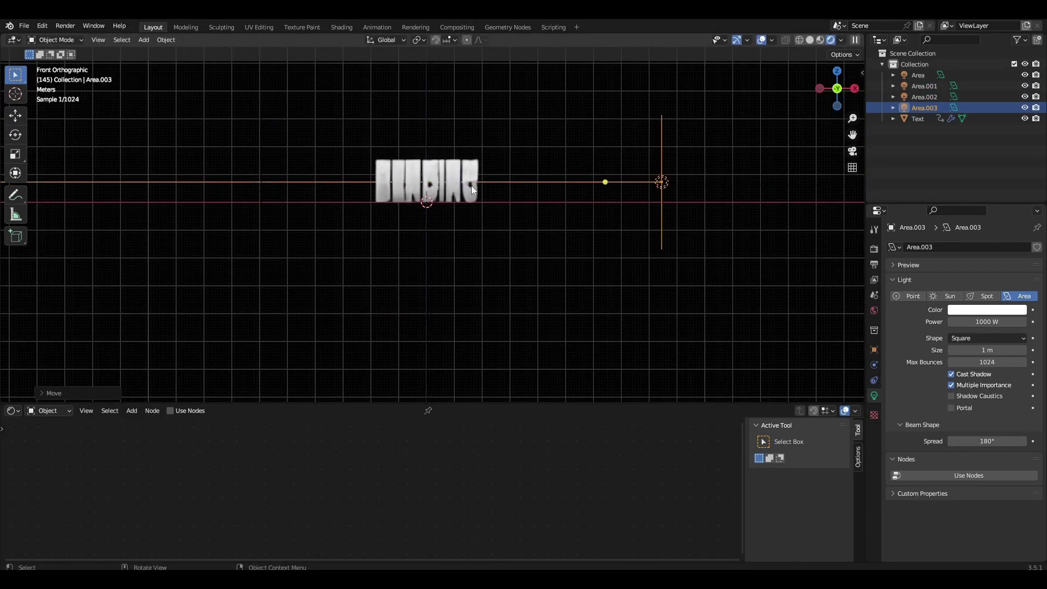
pyautogui.moveTo(472, 186); pyautogui.dragTo(481, 194, button='middle')
pyautogui.click(481, 187)
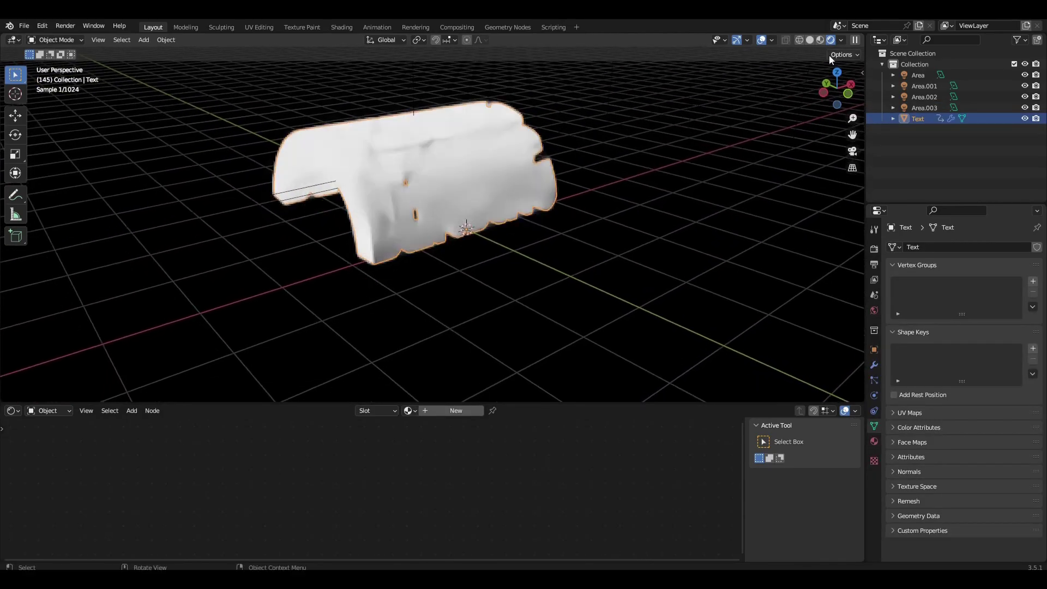
# Step: Hide overlays, give the text new material Material.001, and heighten the shader editor
pyautogui.click(761, 39)
pyautogui.click(455, 410)
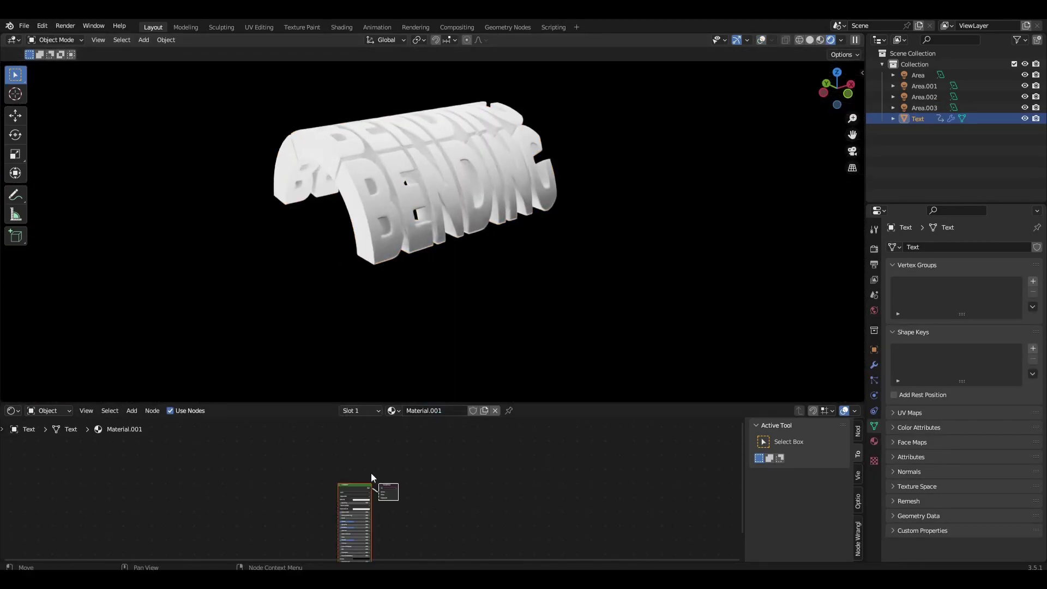
pyautogui.moveTo(371, 492); pyautogui.dragTo(478, 491, button='middle')
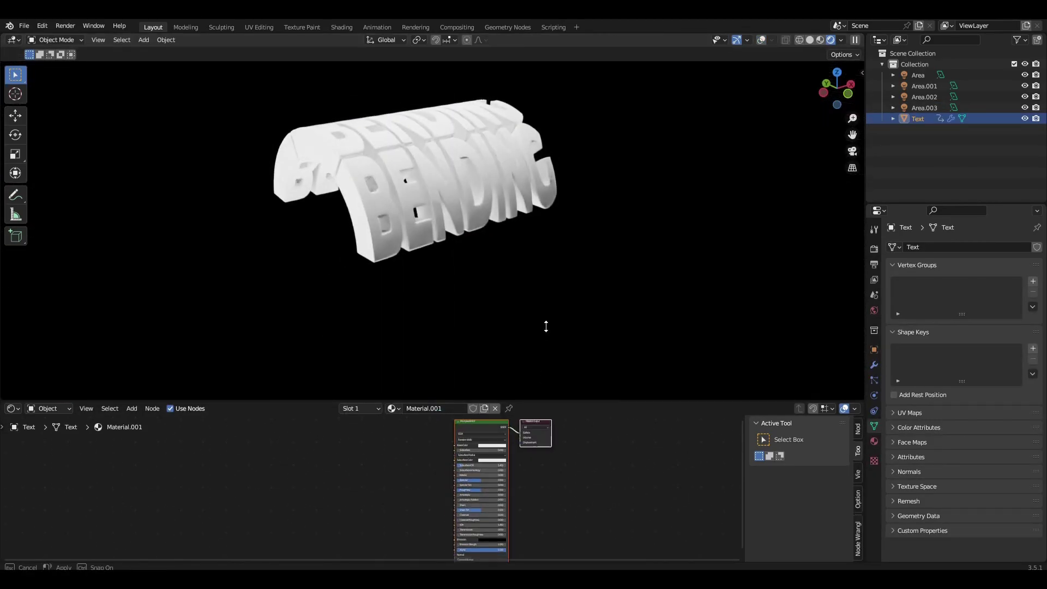
pyautogui.moveTo(549, 405); pyautogui.dragTo(553, 243)
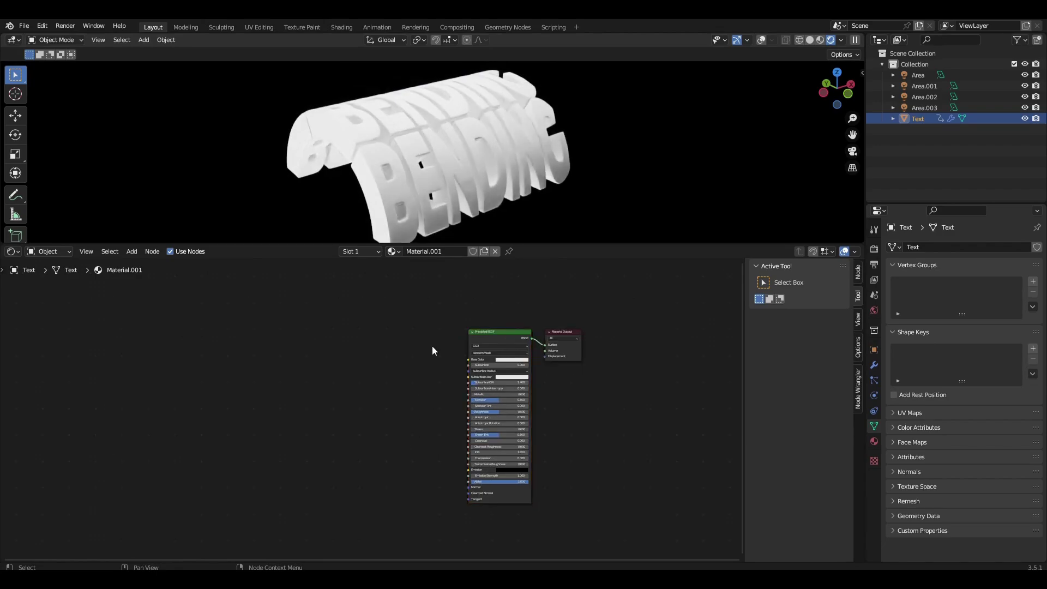
pyautogui.scroll(3, 432, 346)
pyautogui.scroll(2, 451, 401)
pyautogui.hotkey('shift', 'a')
# Step: Add a Gradient Texture node left of the Principled BSDF
pyautogui.click(476, 392)
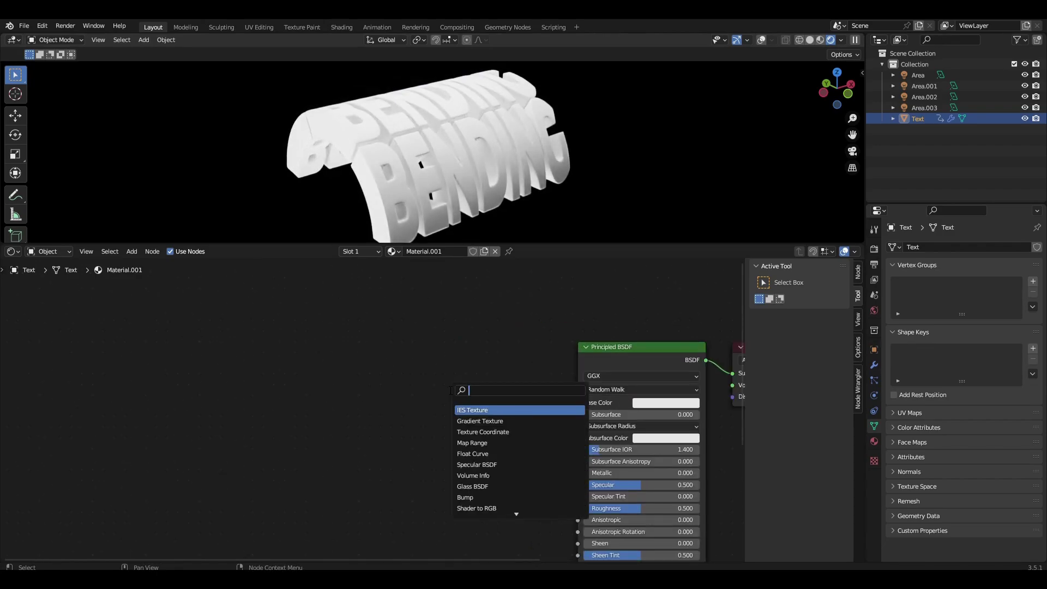
pyautogui.write('gra')
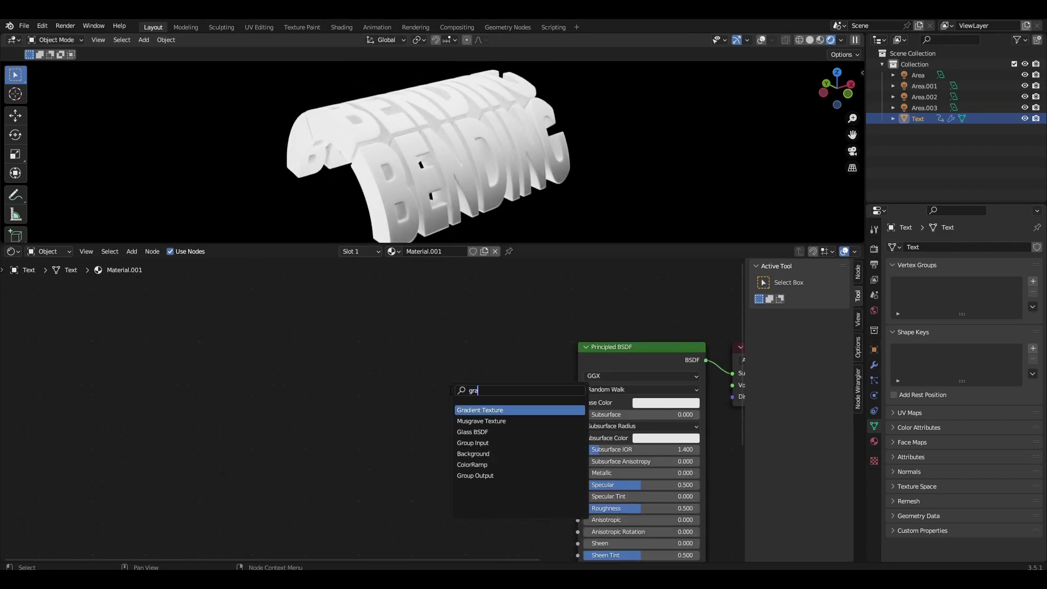
pyautogui.press('Return')
pyautogui.click(429, 397)
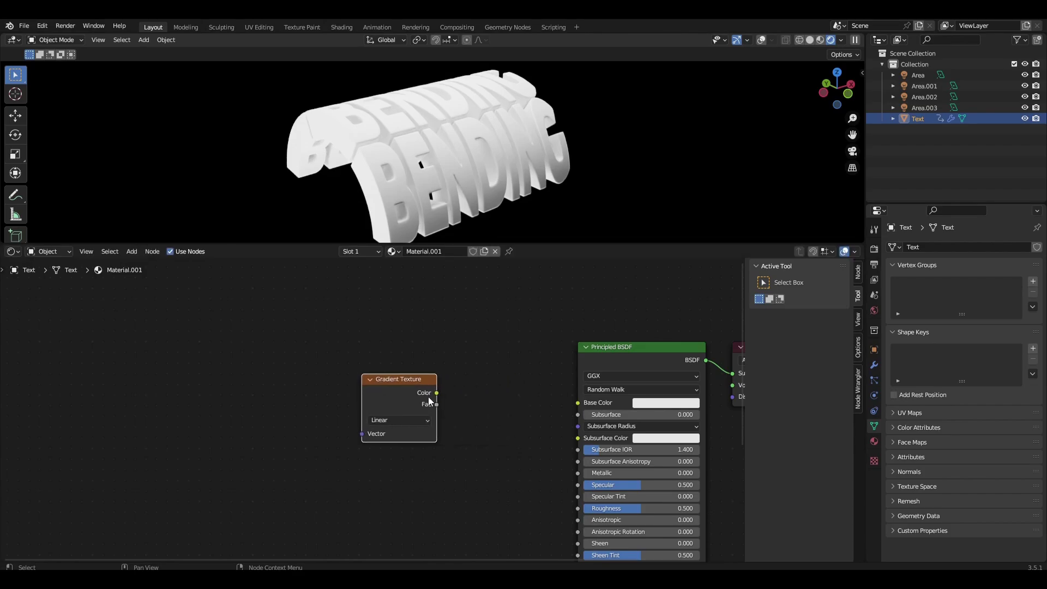
pyautogui.moveTo(425, 385); pyautogui.dragTo(361, 378)
# Step: Add a ColorRamp linking gradient Color to Fac and its Color to Base Color
pyautogui.hotkey('shift', 'a')
pyautogui.write('colo')
pyautogui.press('Return')
pyautogui.click(429, 391)
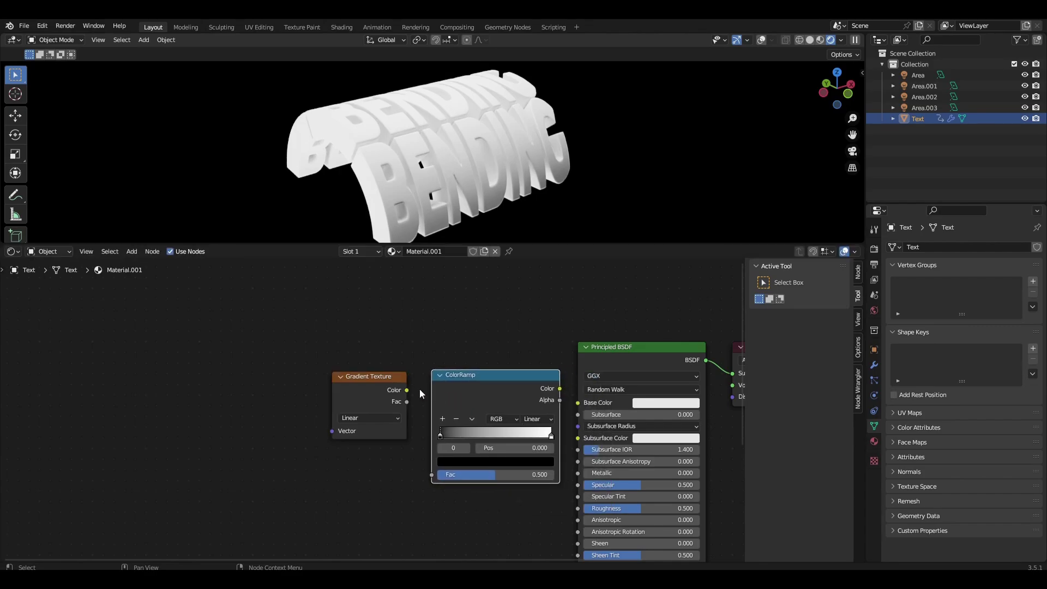
pyautogui.moveTo(406, 389); pyautogui.dragTo(432, 475)
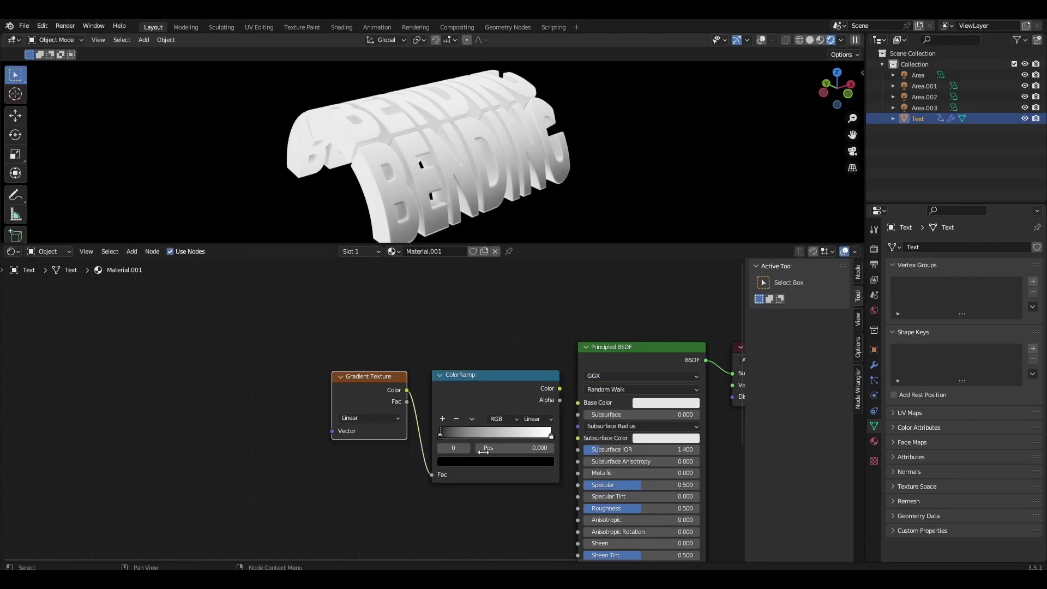
pyautogui.moveTo(559, 388); pyautogui.dragTo(578, 403)
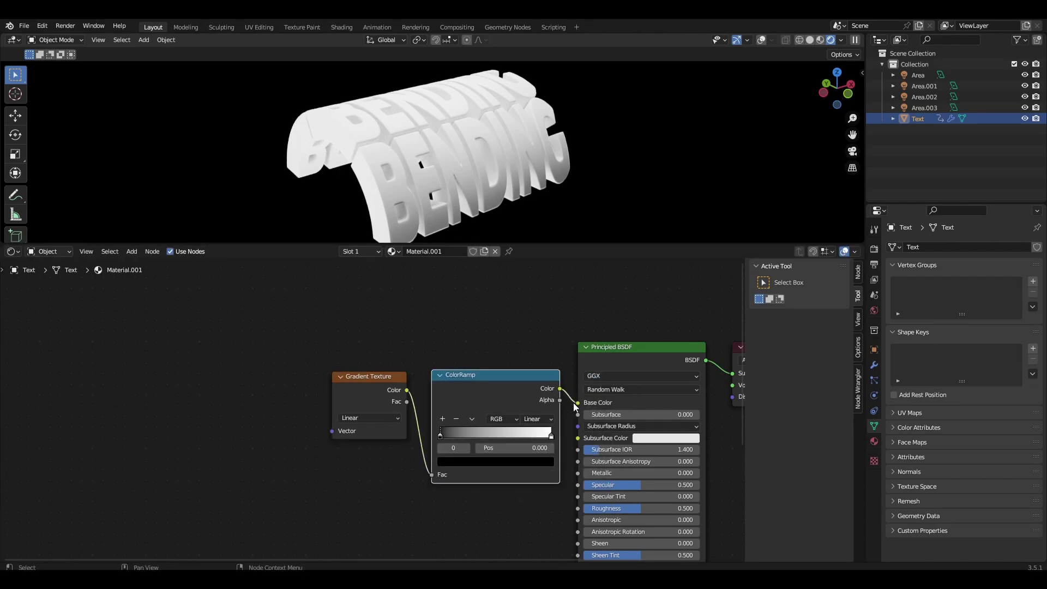
pyautogui.click(371, 417)
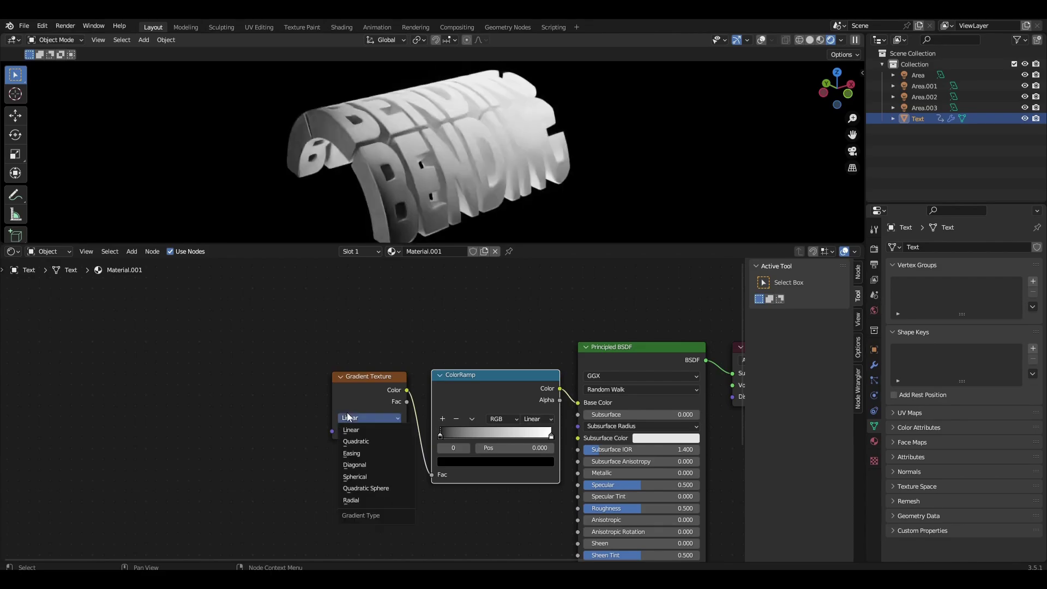
# Step: Set the gradient type to Quadratic and move the white ColorRamp stop to about 0.323
pyautogui.click(369, 442)
pyautogui.moveTo(368, 397); pyautogui.dragTo(312, 386)
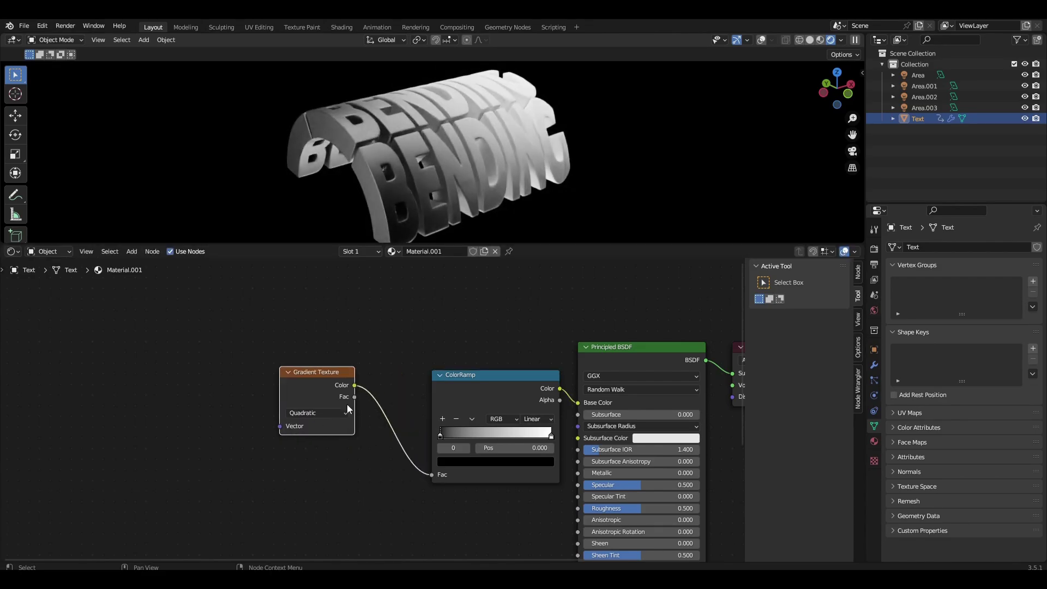
pyautogui.scroll(2, 476, 424)
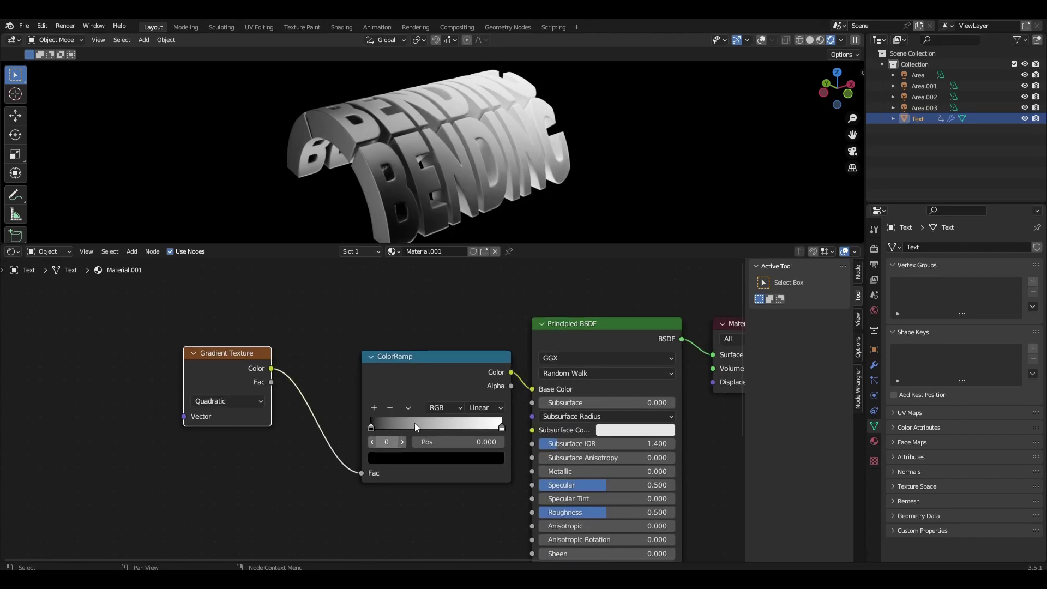
pyautogui.moveTo(501, 424); pyautogui.dragTo(418, 424)
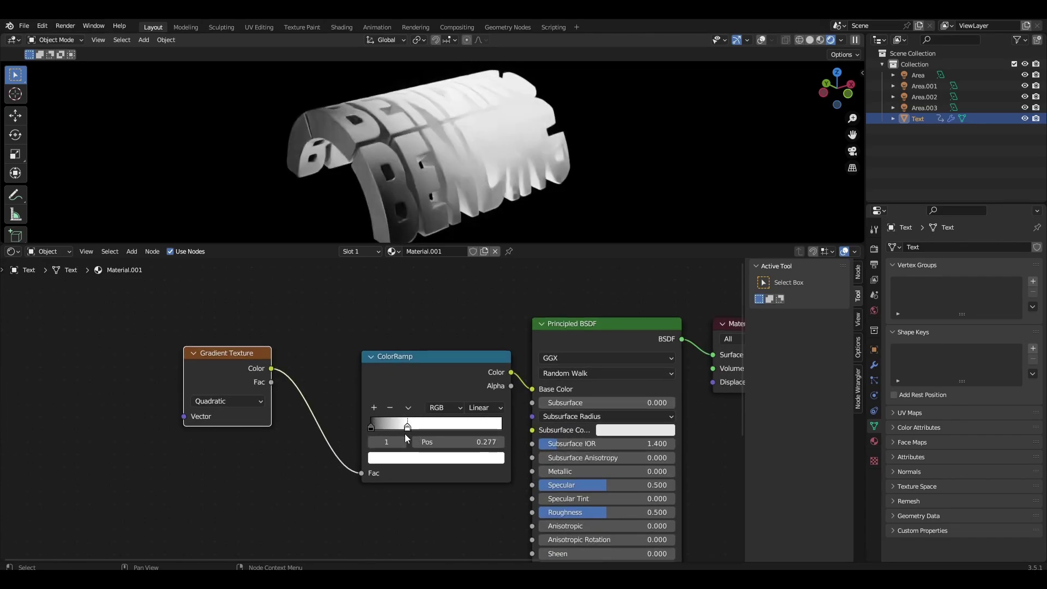
pyautogui.moveTo(406, 432); pyautogui.dragTo(411, 436)
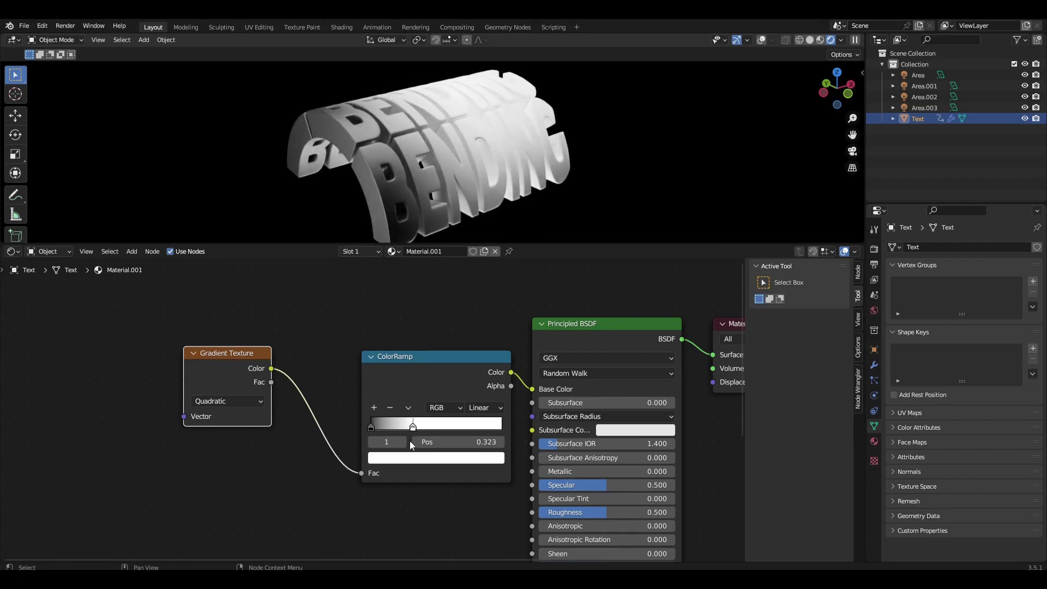
# Step: Recolour the first ColorRamp stop to full-brightness orange
pyautogui.click(372, 429)
pyautogui.click(434, 458)
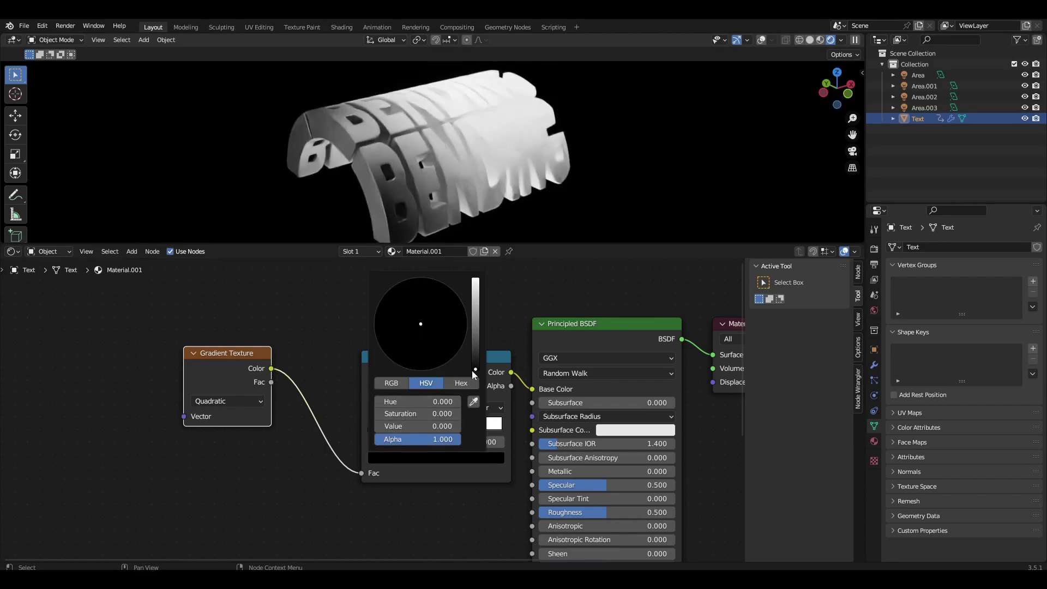
pyautogui.moveTo(475, 369); pyautogui.dragTo(477, 284)
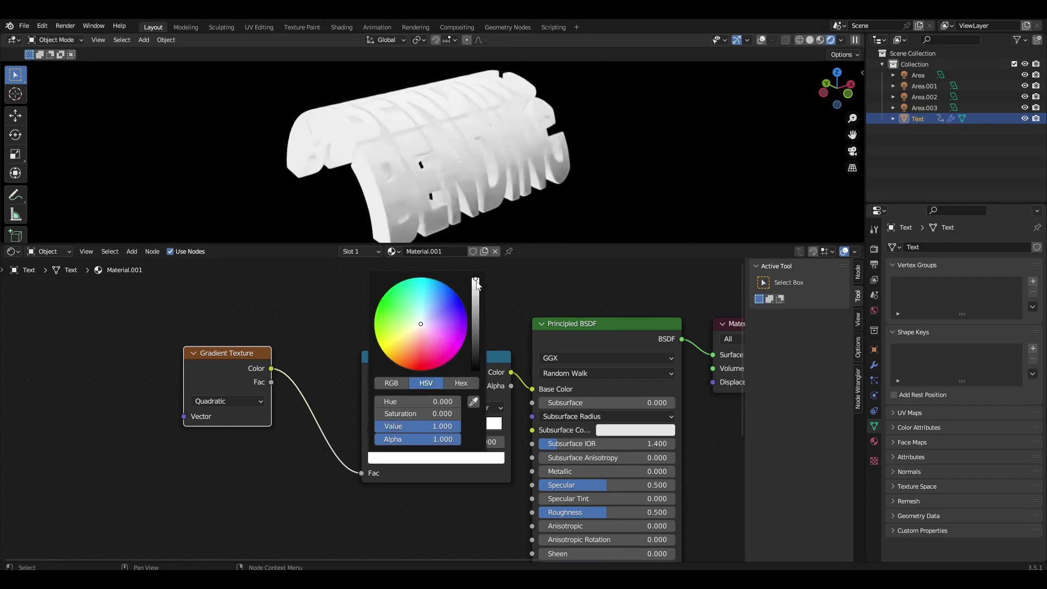
pyautogui.click(398, 361)
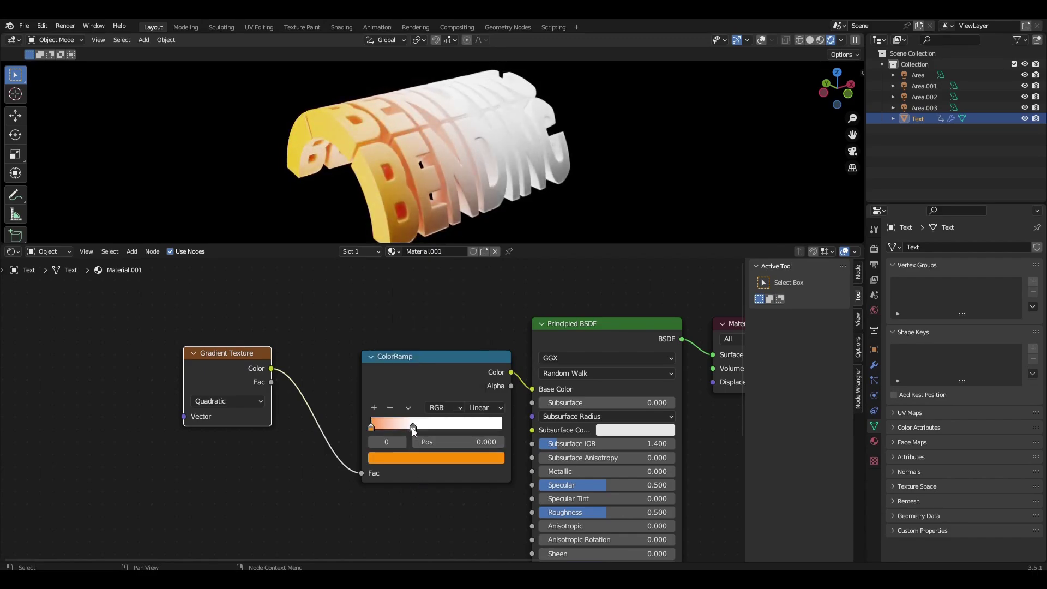
# Step: Recolour the second ColorRamp stop to red-orange
pyautogui.click(412, 429)
pyautogui.click(434, 458)
pyautogui.click(410, 366)
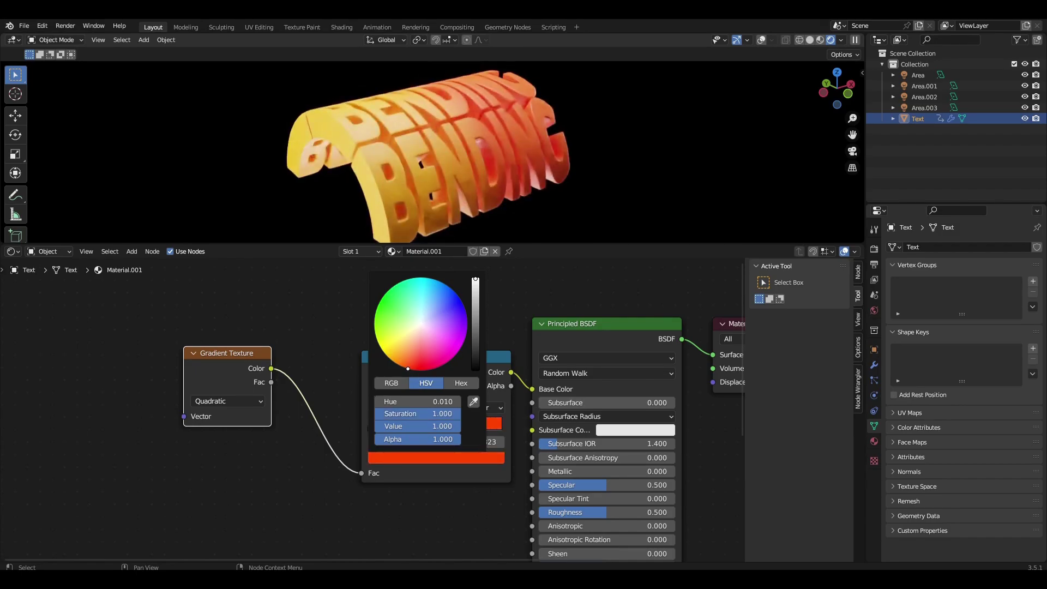
pyautogui.click(430, 489)
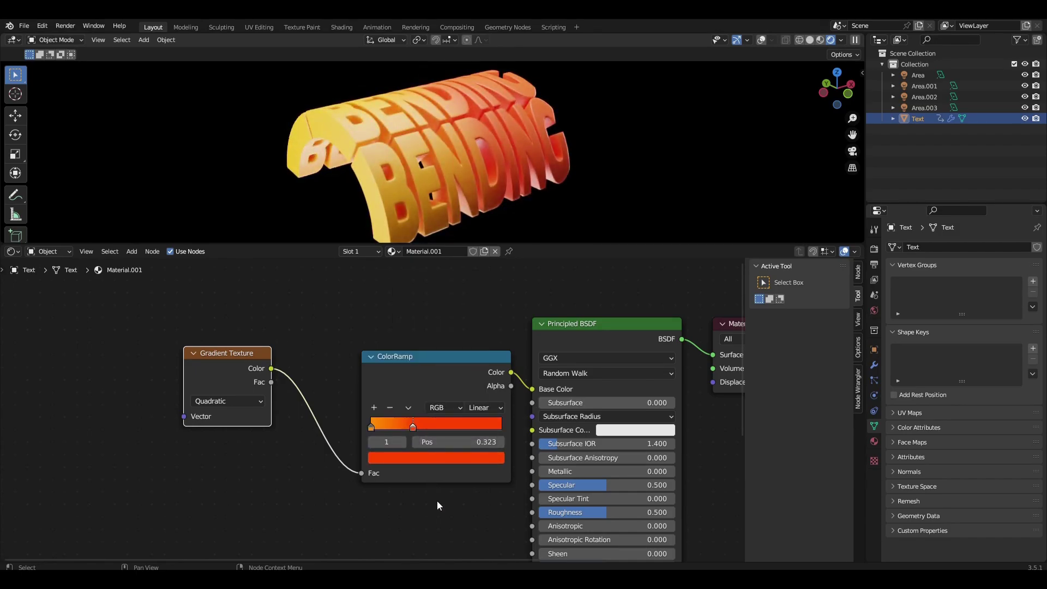
pyautogui.moveTo(443, 506)
pyautogui.mouseDown(button='middle')
pyautogui.moveTo(429, 450)
pyautogui.moveTo(422, 455)
pyautogui.mouseUp(button='middle')
# Step: Lower the Principled BSDF roughness from 0.500 to 0.300
pyautogui.moveTo(485, 487); pyautogui.dragTo(443, 469, button='middle')
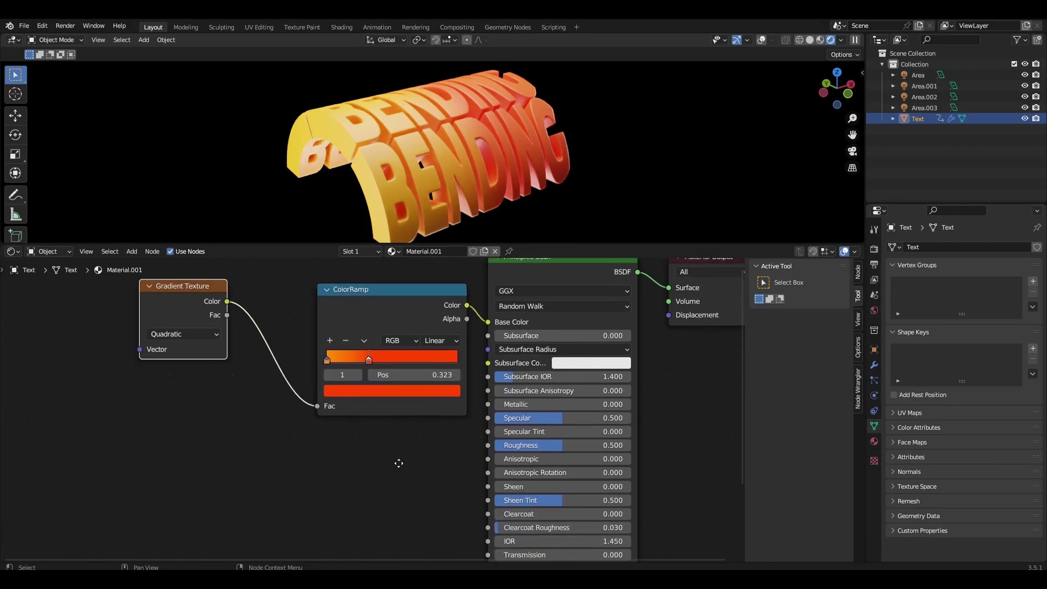
pyautogui.moveTo(541, 440); pyautogui.dragTo(512, 439)
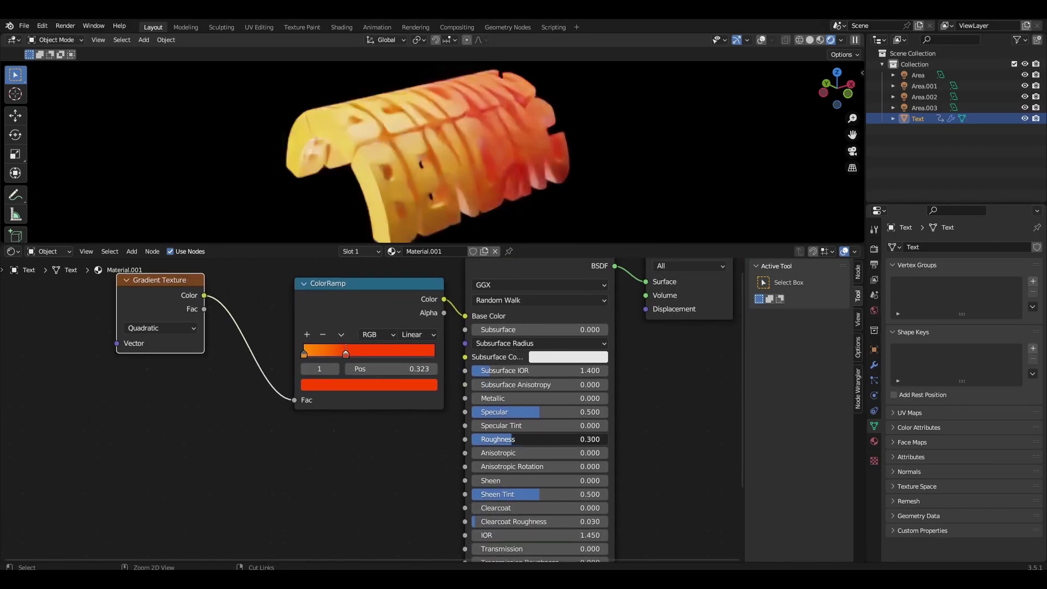